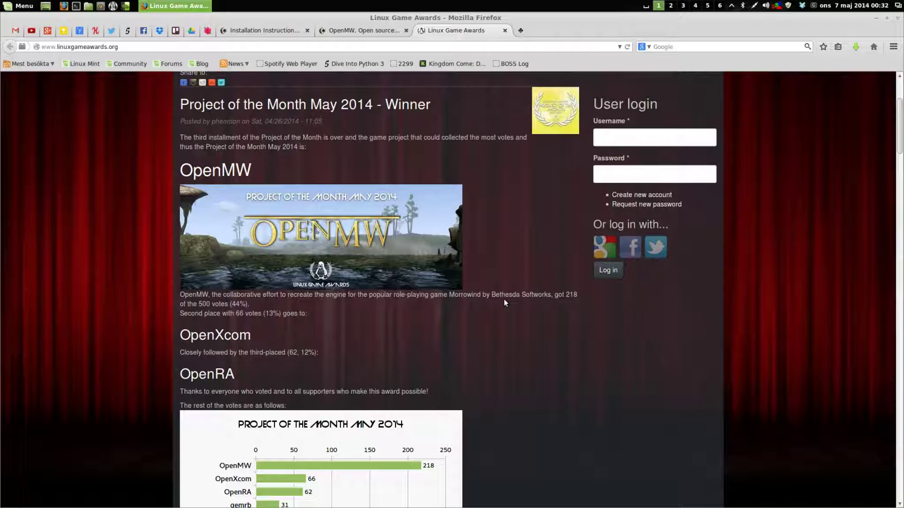
- Scroll through the Linux Game Awards vote chart, with OpenXcom second (66 votes) and OpenRA third (62)
{"action": "scroll", "coordinate": [503, 301], "scroll_direction": "down", "scroll_amount": 3}
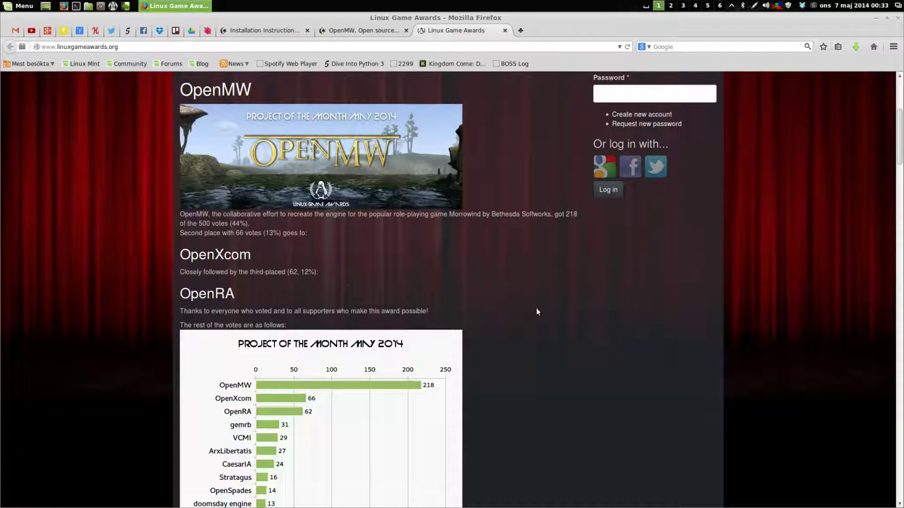
{"action": "scroll", "coordinate": [536, 308], "scroll_direction": "down", "scroll_amount": 3}
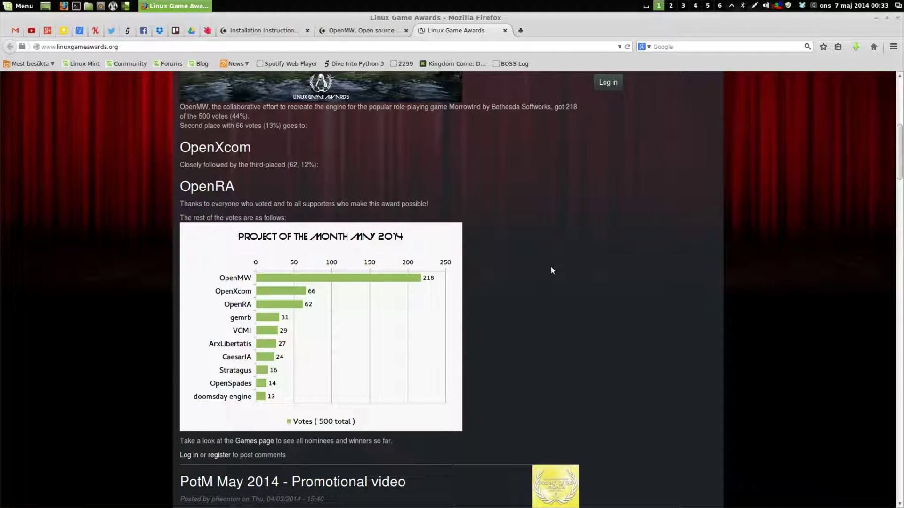
{"action": "scroll", "coordinate": [552, 270], "scroll_direction": "up", "scroll_amount": 4}
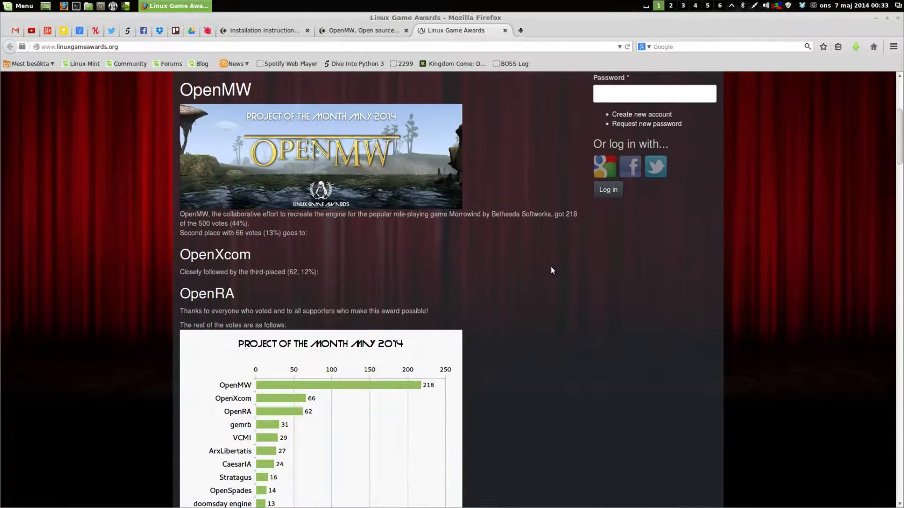
{"action": "scroll", "coordinate": [552, 270], "scroll_direction": "down", "scroll_amount": 2}
{"action": "scroll", "coordinate": [552, 270], "scroll_direction": "up", "scroll_amount": 1}
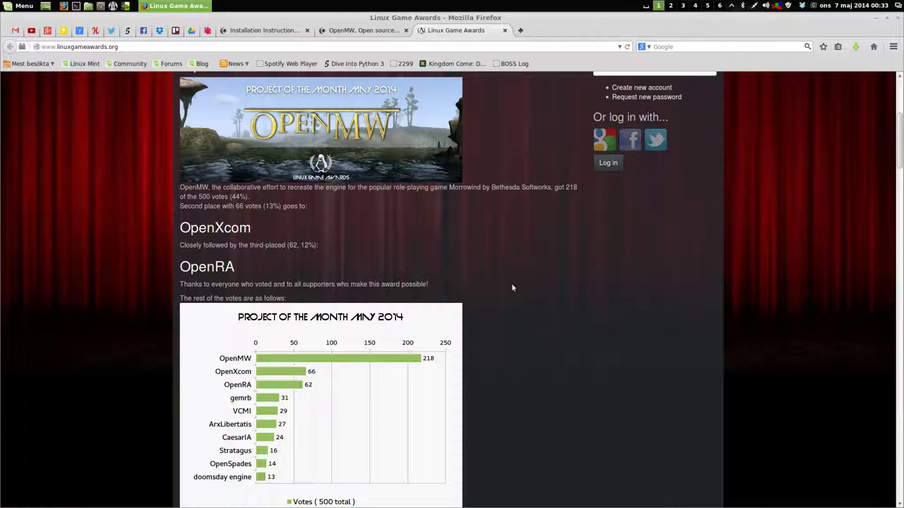
- Switch to the OpenMW website and go to the wiki's Installation Instructions page
{"action": "left_click", "coordinate": [355, 31]}
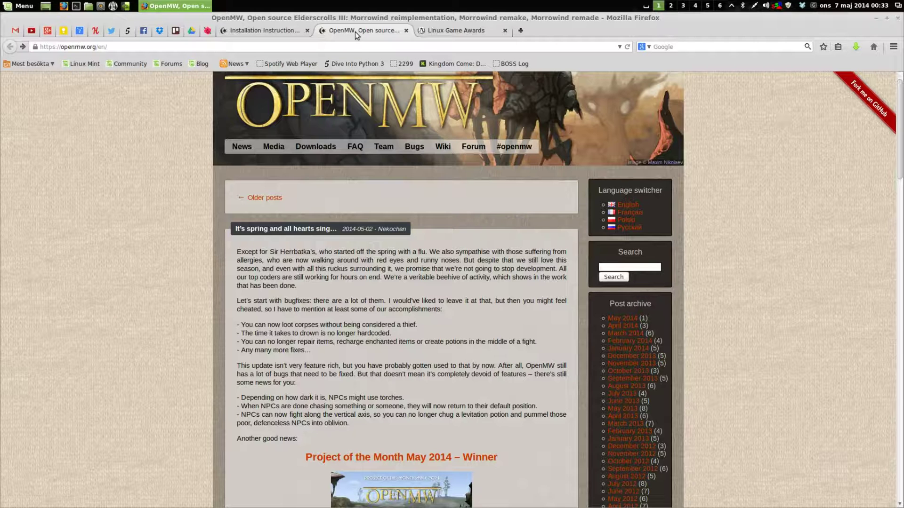
{"action": "scroll", "coordinate": [197, 278], "scroll_direction": "down", "scroll_amount": 4}
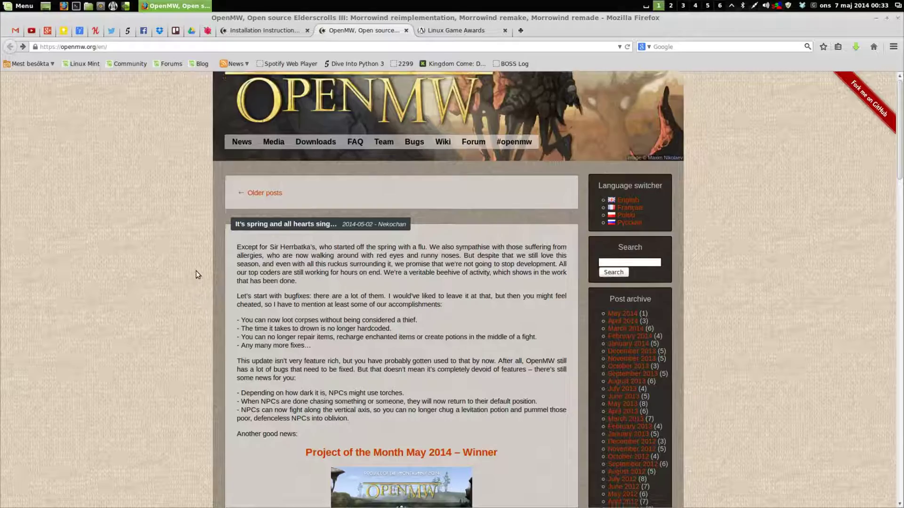
{"action": "scroll", "coordinate": [196, 270], "scroll_direction": "up", "scroll_amount": 3}
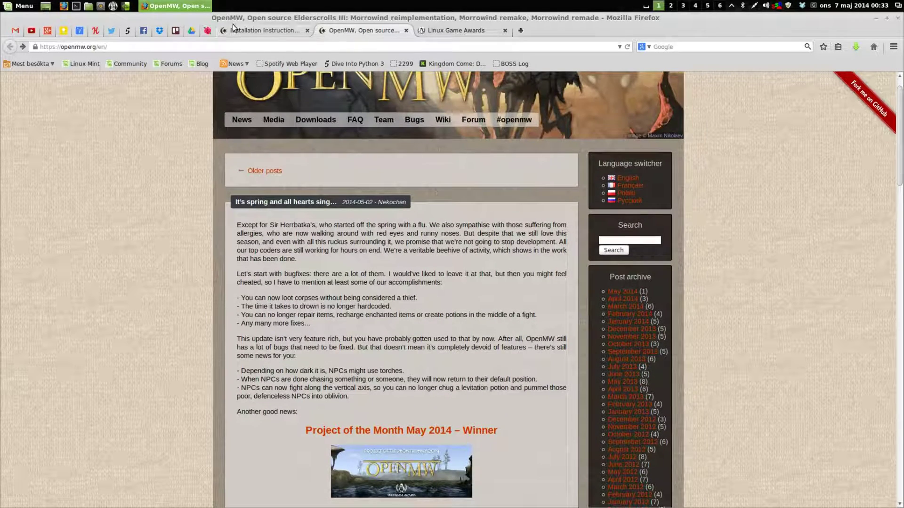
{"action": "left_click", "coordinate": [267, 30]}
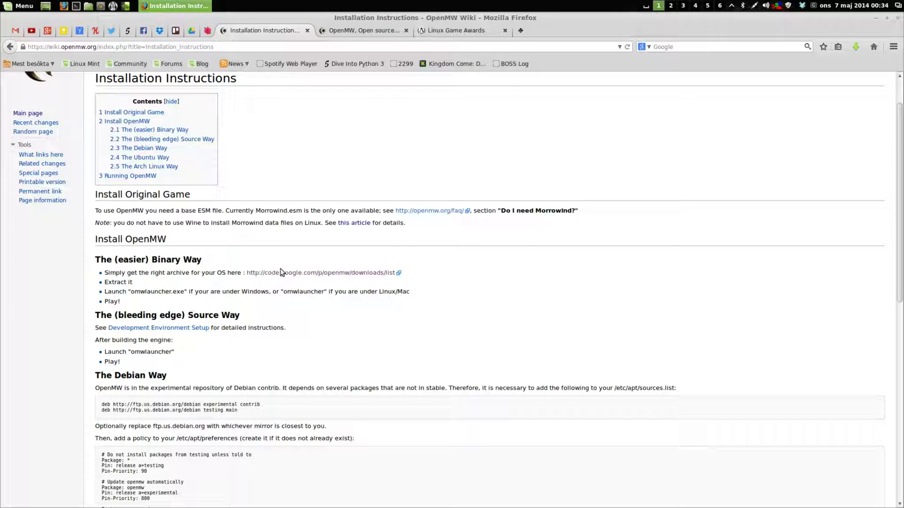
- Open the code.google.com OpenMW downloads list in a new tab and view it
{"action": "right_click", "coordinate": [295, 273]}
{"action": "left_click", "coordinate": [313, 277]}
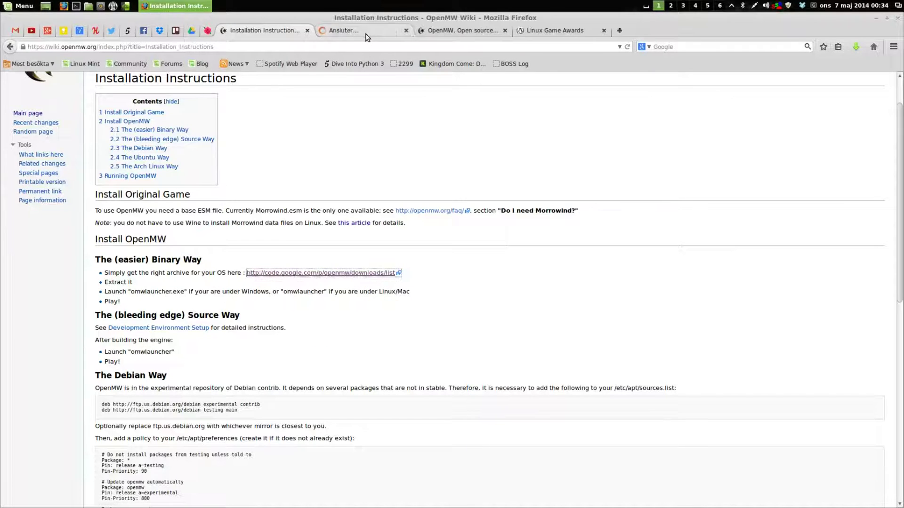
{"action": "left_click", "coordinate": [366, 31]}
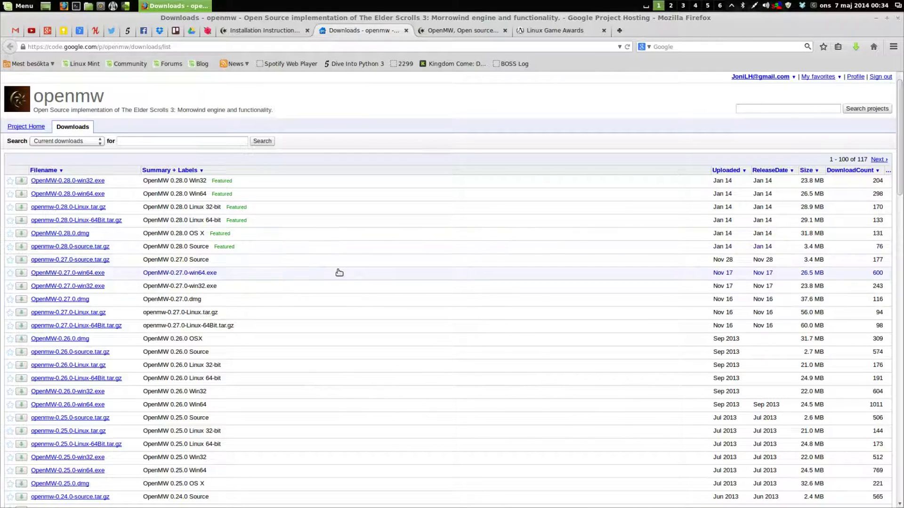
- Return to the Installation Instructions tab and read through the Debian, Ubuntu and Arch Linux methods
{"action": "left_click", "coordinate": [275, 32]}
{"action": "scroll", "coordinate": [136, 262], "scroll_direction": "down", "scroll_amount": 5}
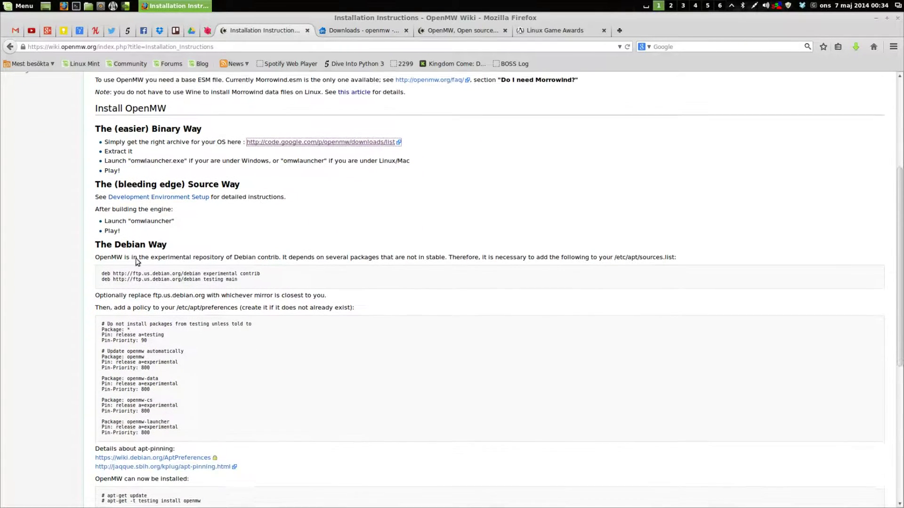
{"action": "scroll", "coordinate": [137, 261], "scroll_direction": "down", "scroll_amount": 2}
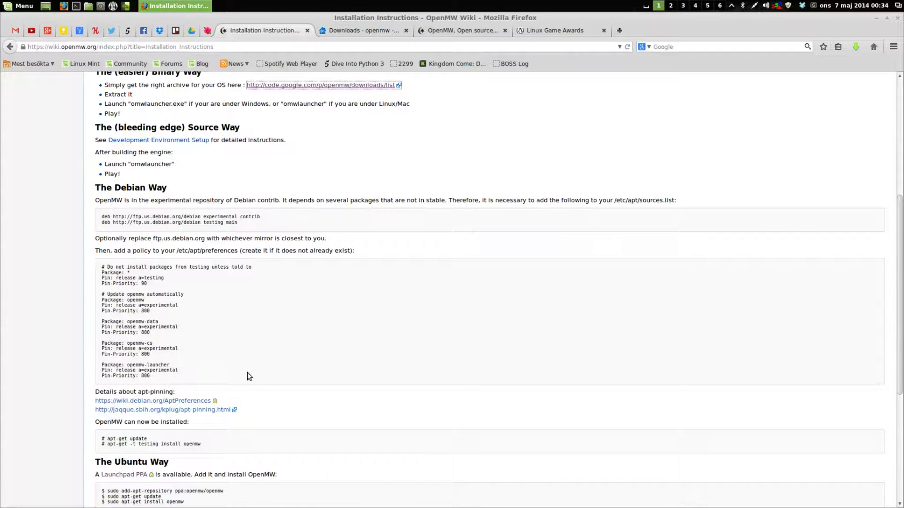
{"action": "scroll", "coordinate": [249, 369], "scroll_direction": "down", "scroll_amount": 4}
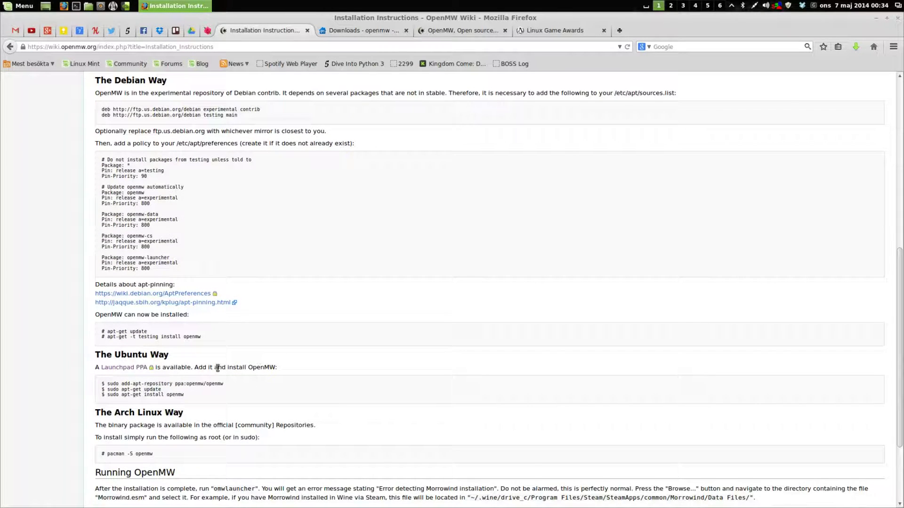
{"action": "scroll", "coordinate": [245, 380], "scroll_direction": "down", "scroll_amount": 3}
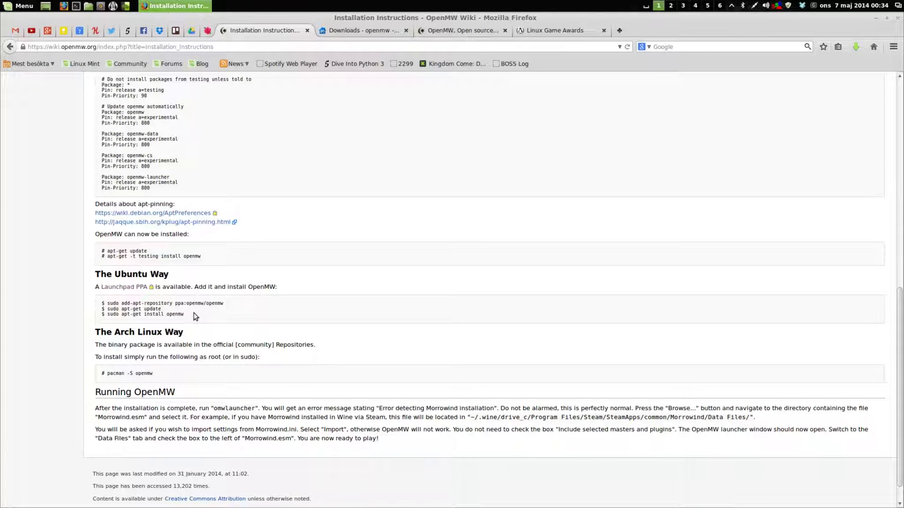
{"action": "scroll", "coordinate": [194, 312], "scroll_direction": "down", "scroll_amount": 1}
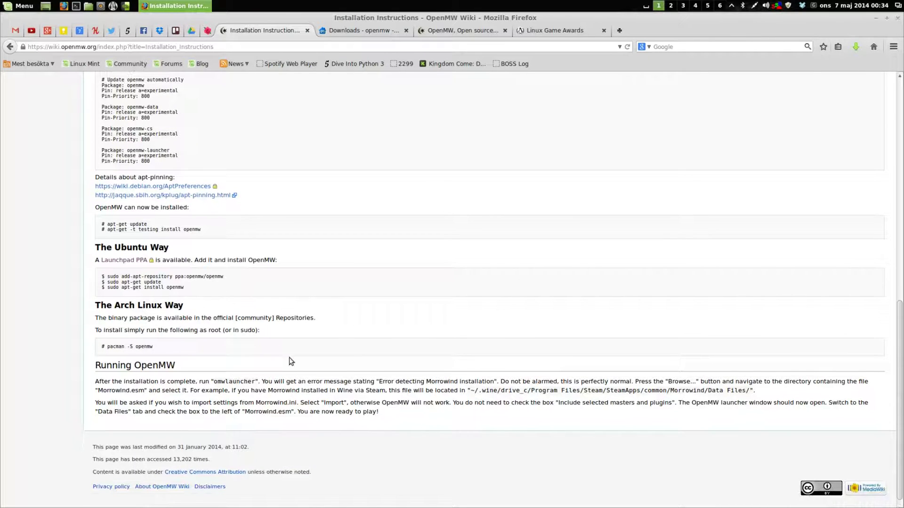
{"action": "scroll", "coordinate": [287, 301], "scroll_direction": "up", "scroll_amount": 5}
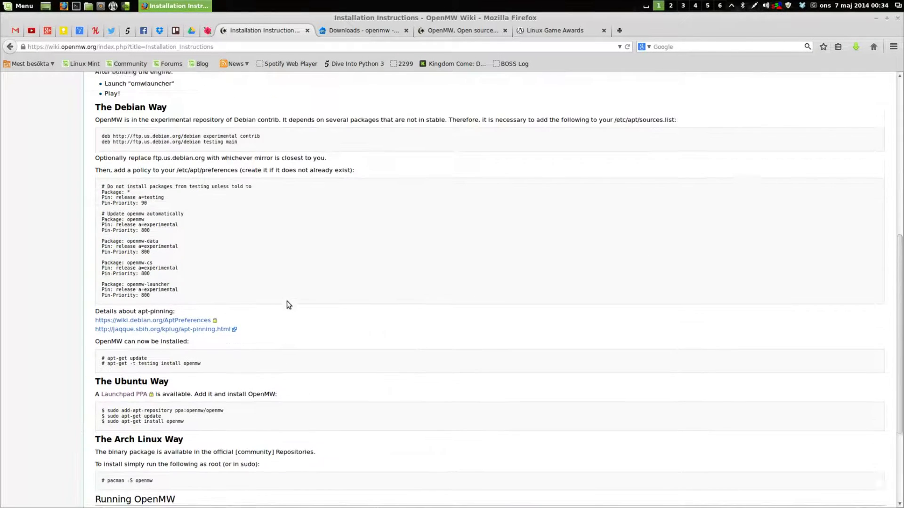
{"action": "scroll", "coordinate": [287, 301], "scroll_direction": "down", "scroll_amount": 4}
{"action": "scroll", "coordinate": [287, 301], "scroll_direction": "up", "scroll_amount": 7}
{"action": "scroll", "coordinate": [297, 282], "scroll_direction": "down", "scroll_amount": 5}
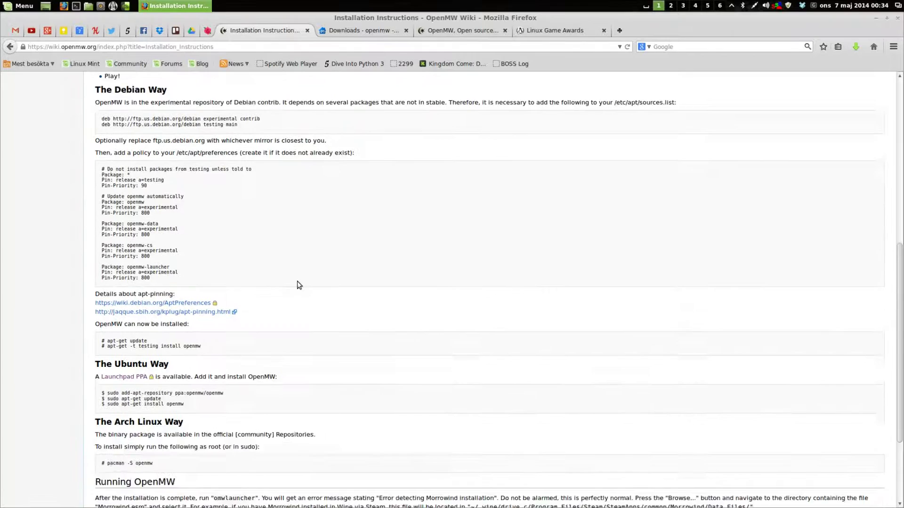
{"action": "scroll", "coordinate": [264, 292], "scroll_direction": "up", "scroll_amount": 3}
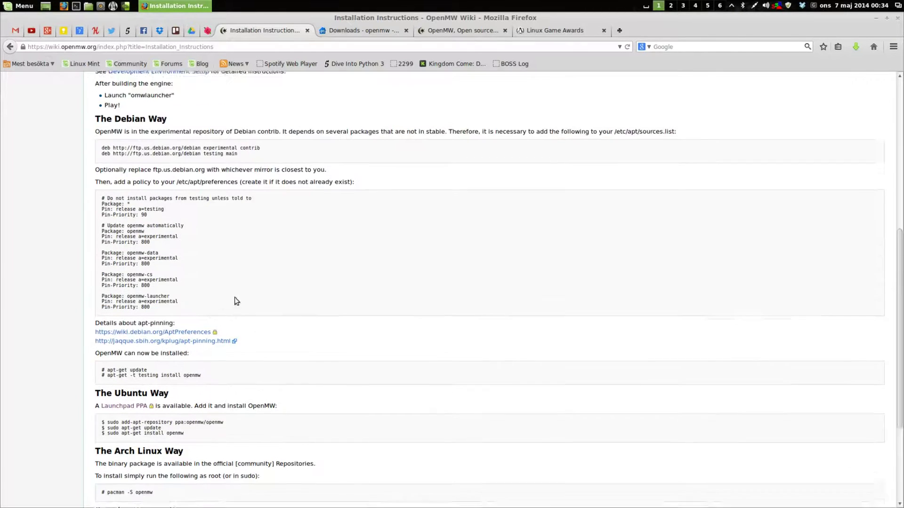
{"action": "scroll", "coordinate": [236, 296], "scroll_direction": "down", "scroll_amount": 5}
{"action": "scroll", "coordinate": [253, 301], "scroll_direction": "up", "scroll_amount": 5}
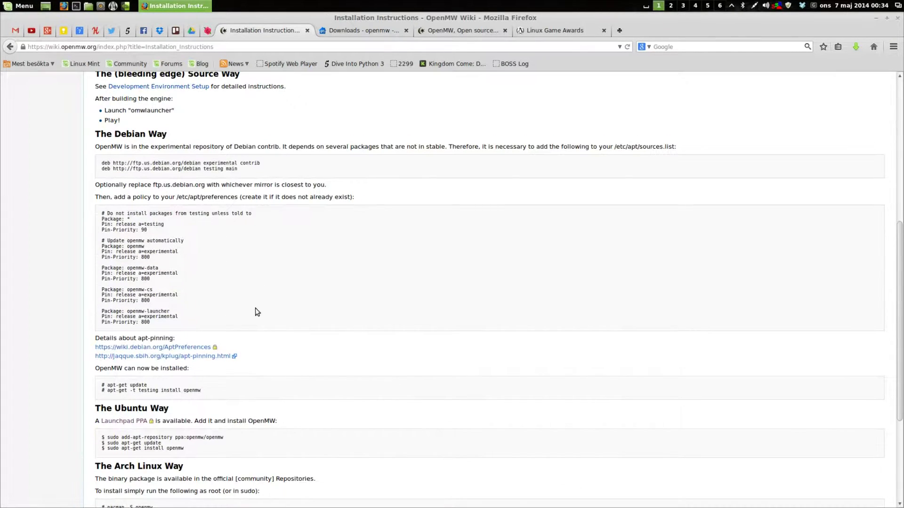
{"action": "scroll", "coordinate": [253, 304], "scroll_direction": "up", "scroll_amount": 3}
{"action": "scroll", "coordinate": [250, 302], "scroll_direction": "up", "scroll_amount": 2}
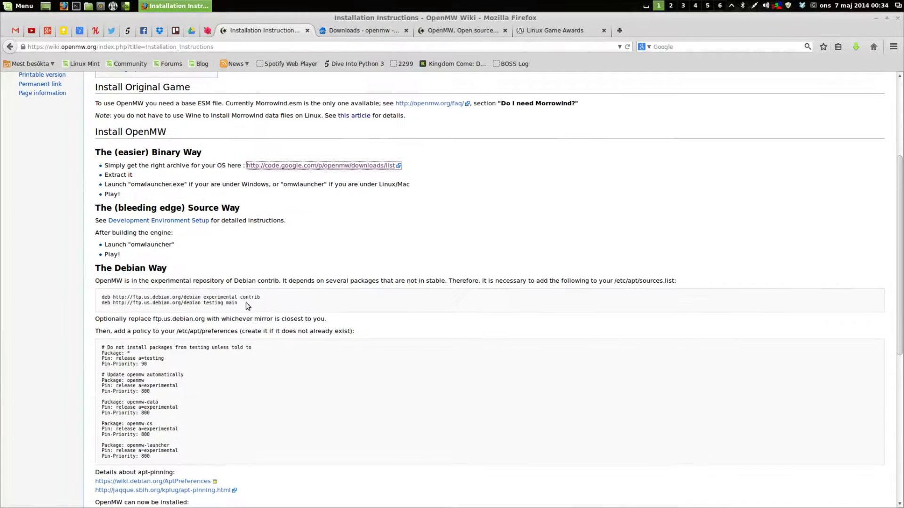
{"action": "scroll", "coordinate": [222, 262], "scroll_direction": "up", "scroll_amount": 2}
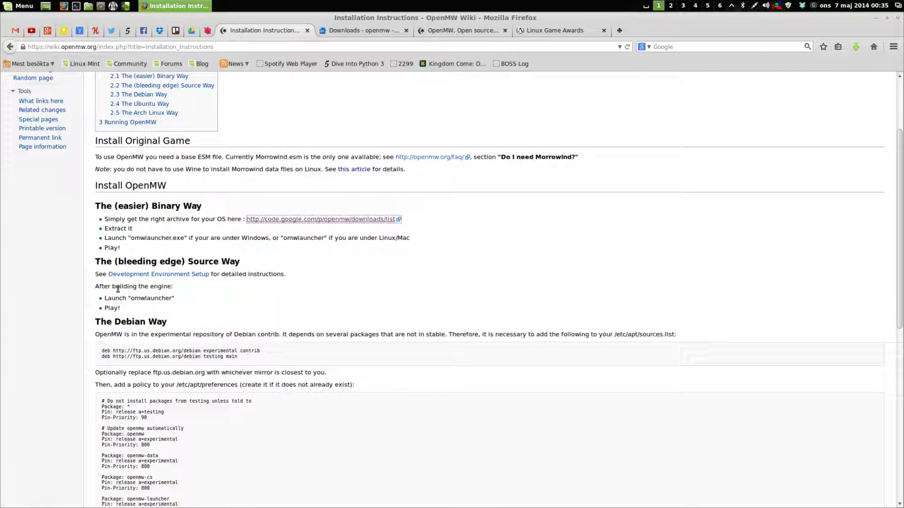
- Scroll down to The Ubuntu Way code block and select the start of its first command
{"action": "scroll", "coordinate": [254, 279], "scroll_direction": "down", "scroll_amount": 5}
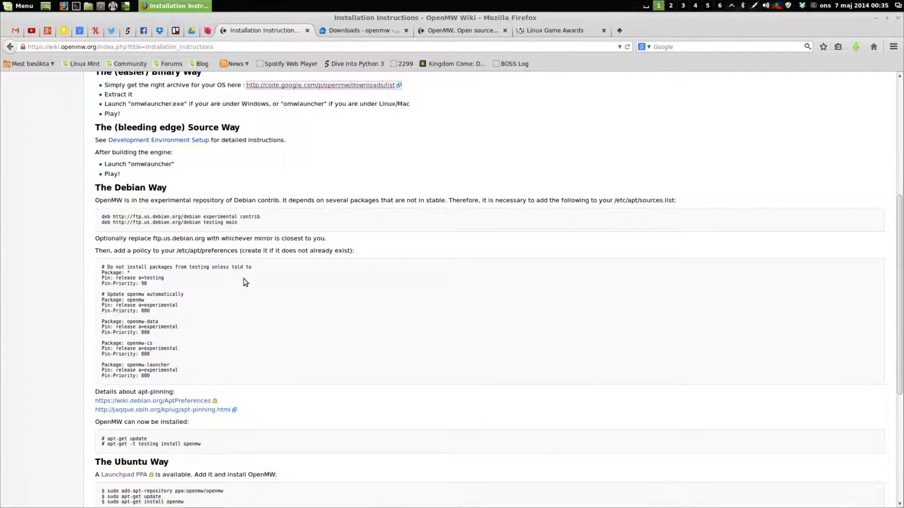
{"action": "scroll", "coordinate": [244, 280], "scroll_direction": "up", "scroll_amount": 6}
{"action": "scroll", "coordinate": [244, 279], "scroll_direction": "down", "scroll_amount": 8}
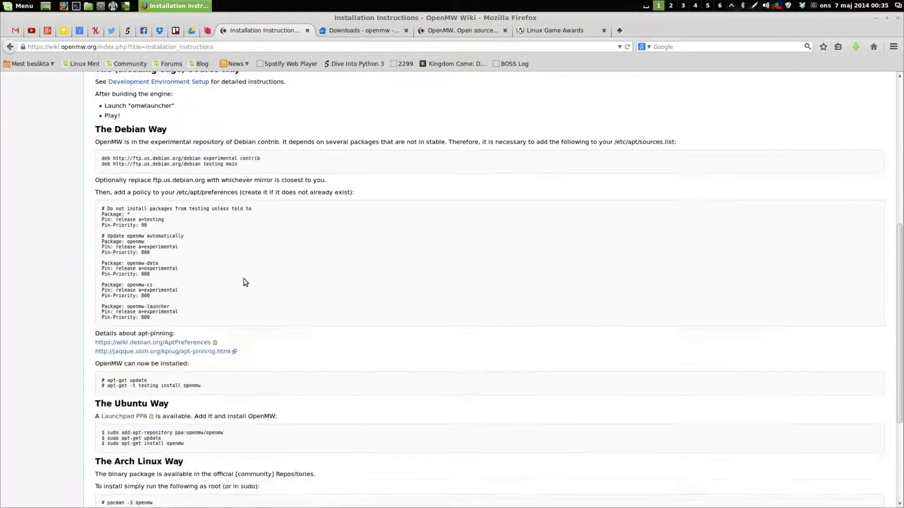
{"action": "scroll", "coordinate": [243, 279], "scroll_direction": "down", "scroll_amount": 6}
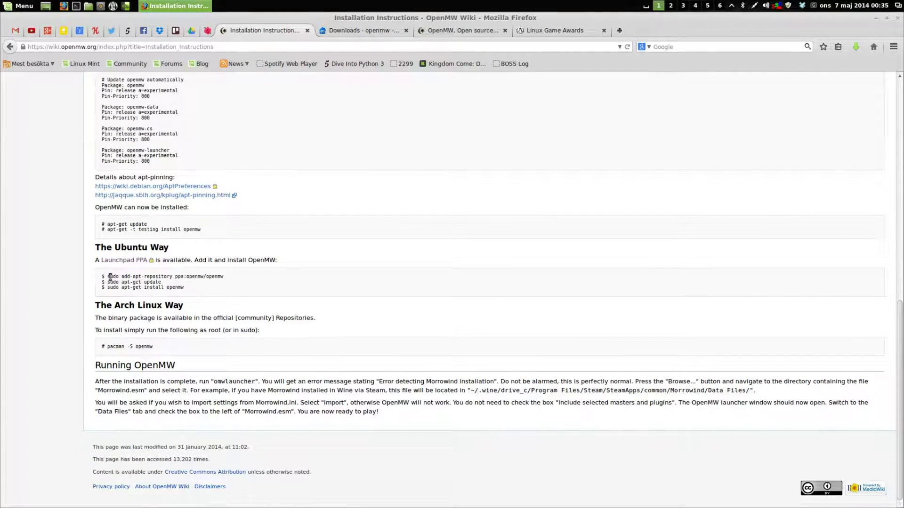
{"action": "left_click_drag", "start_coordinate": [109, 277], "coordinate": [179, 278]}
{"action": "left_click", "coordinate": [118, 282]}
- Open a terminal window and set it to stay above other windows
{"action": "left_click", "coordinate": [75, 7]}
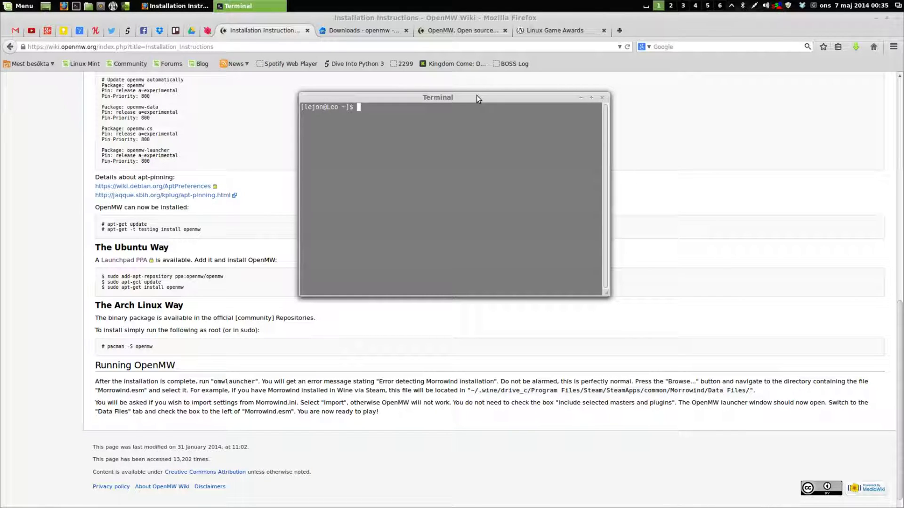
{"action": "right_click", "coordinate": [447, 100]}
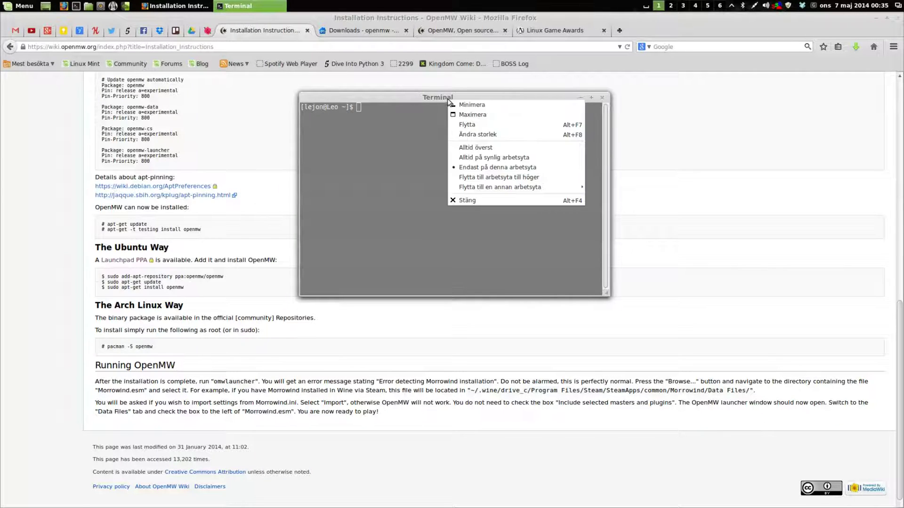
{"action": "left_click", "coordinate": [482, 146]}
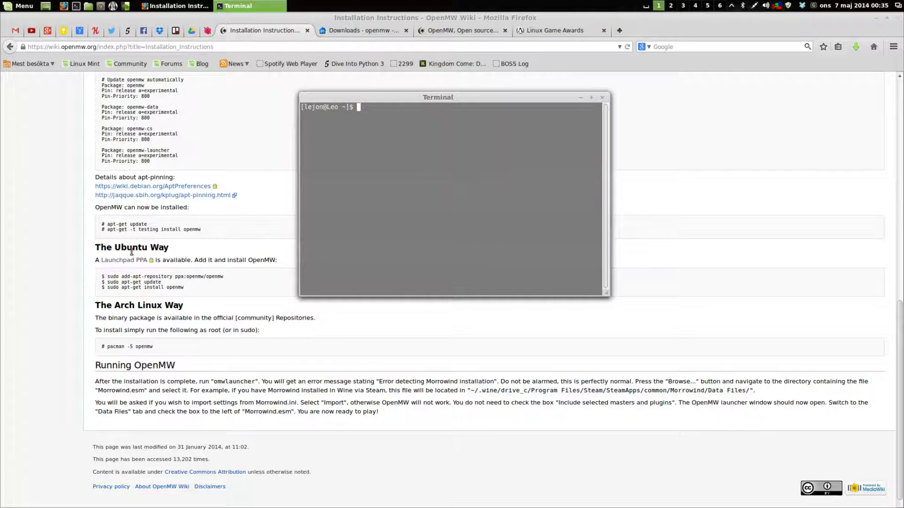
- Paste and run 'sudo add-apt-repository ppa:openmw/openmw', entering the password and confirming
{"action": "left_click", "coordinate": [109, 277]}
{"action": "left_click_drag", "start_coordinate": [228, 275], "coordinate": [231, 278]}
{"action": "key", "text": "ctrl+c"}
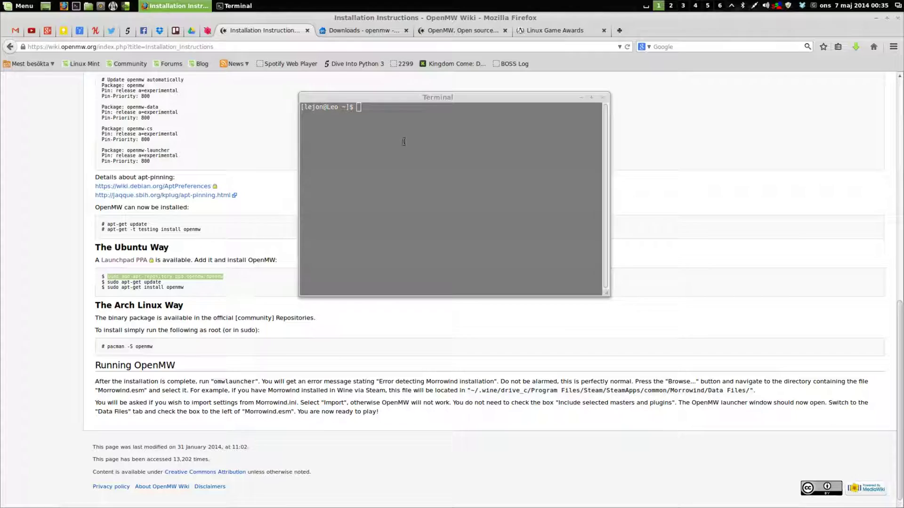
{"action": "left_click", "coordinate": [394, 153]}
{"action": "middle_click", "coordinate": [394, 153]}
{"action": "key", "text": "Return"}
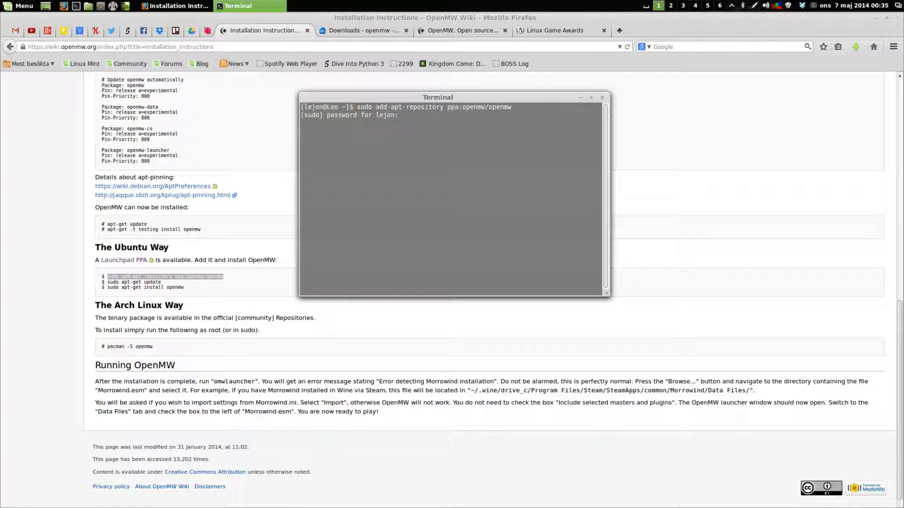
{"action": "key", "text": "Return"}
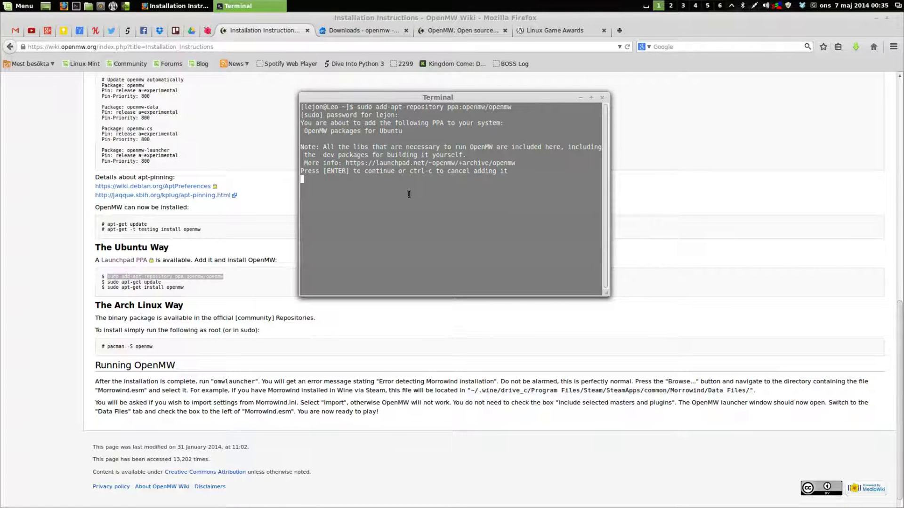
{"action": "key", "text": "Return"}
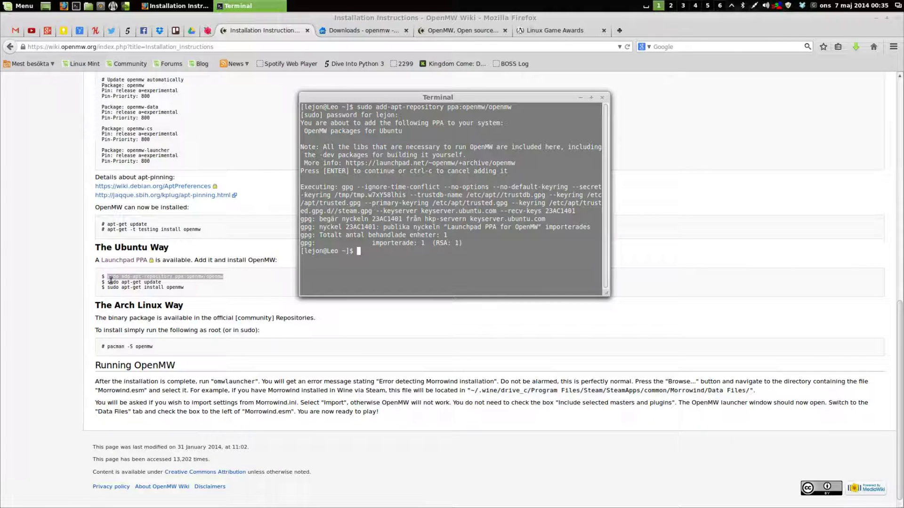
- Run 'sudo apt-get update' to refresh the package lists
{"action": "type", "text": "sudo s"}
{"action": "key", "text": "BackSpace"}
{"action": "type", "text": "apt."}
{"action": "key", "text": "BackSpace"}
{"action": "type", "text": "-get update"}
{"action": "key", "text": "Return"}
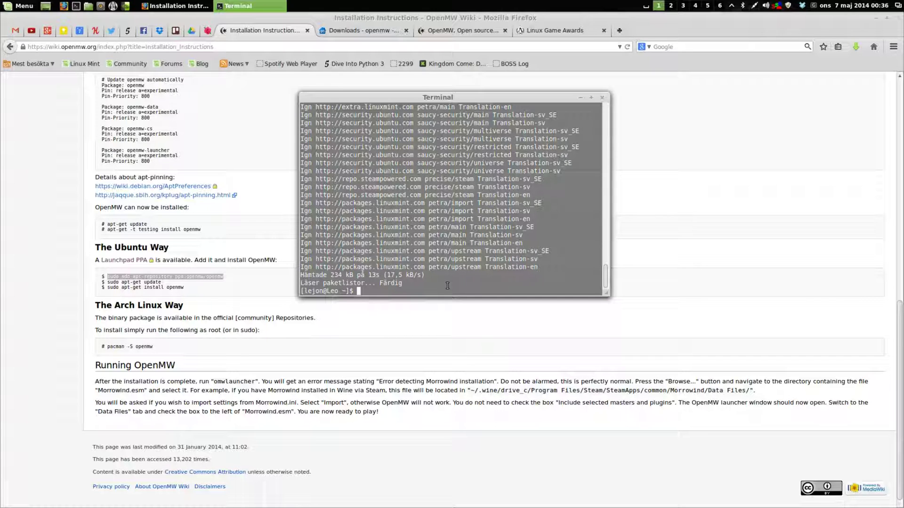
- Run 'sudo apt-get install openmw' and accept, installing openmw and openmw-data 0.29.0
{"action": "type", "text": "sudo apt-get"}
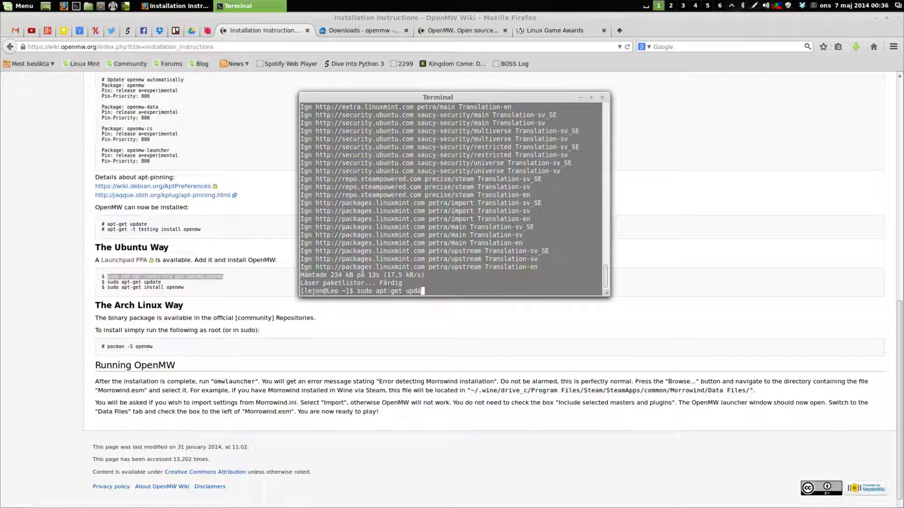
{"action": "type", "text": " install openmw"}
{"action": "key", "text": "Return"}
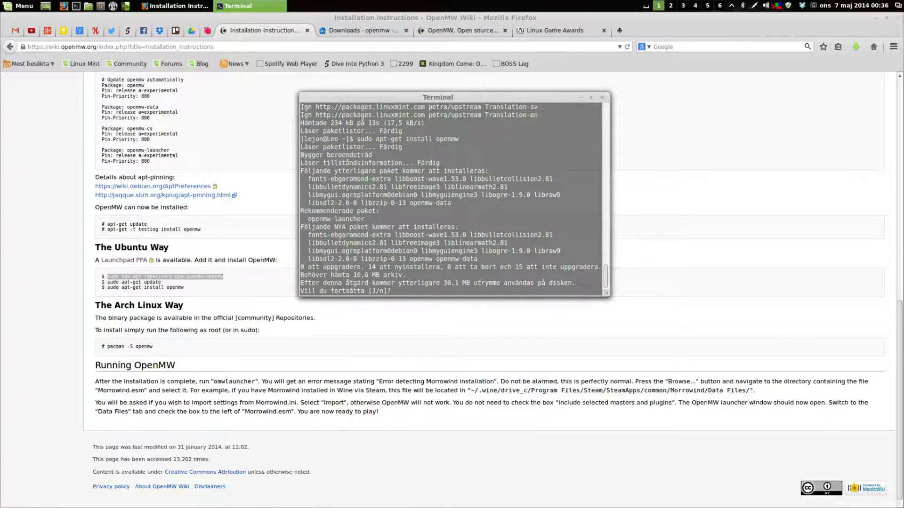
{"action": "key", "text": "Return"}
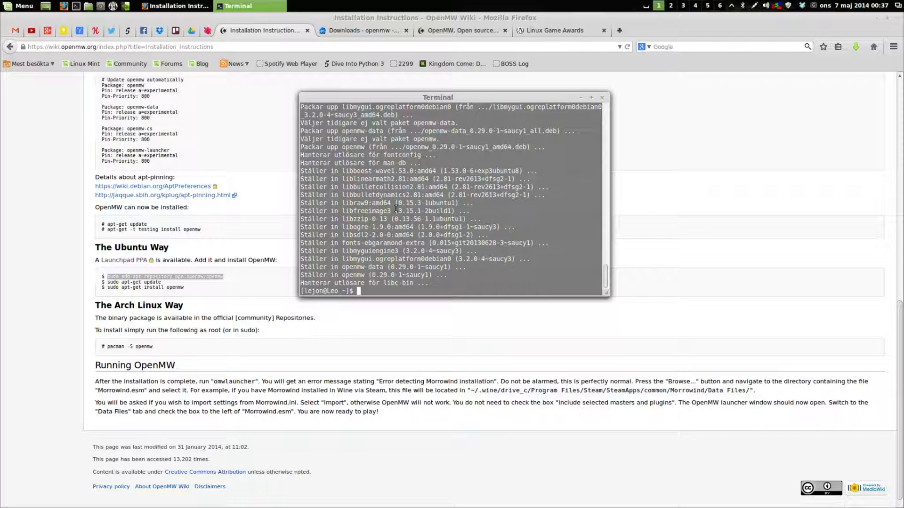
- Move the terminal aside and close it, then go back to the OpenMW Wiki Installation Instructions tab
{"action": "left_click", "coordinate": [358, 30]}
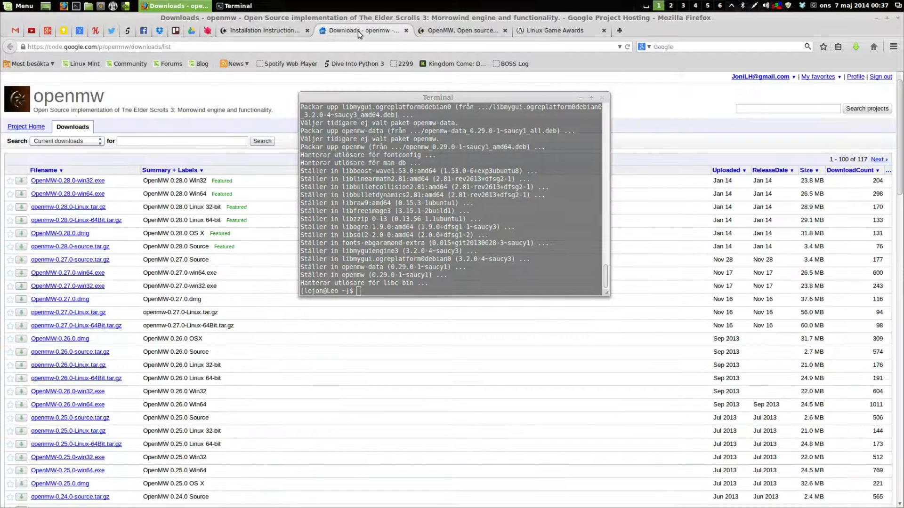
{"action": "left_click", "coordinate": [464, 30]}
{"action": "left_click_drag", "start_coordinate": [500, 100], "coordinate": [623, 104]}
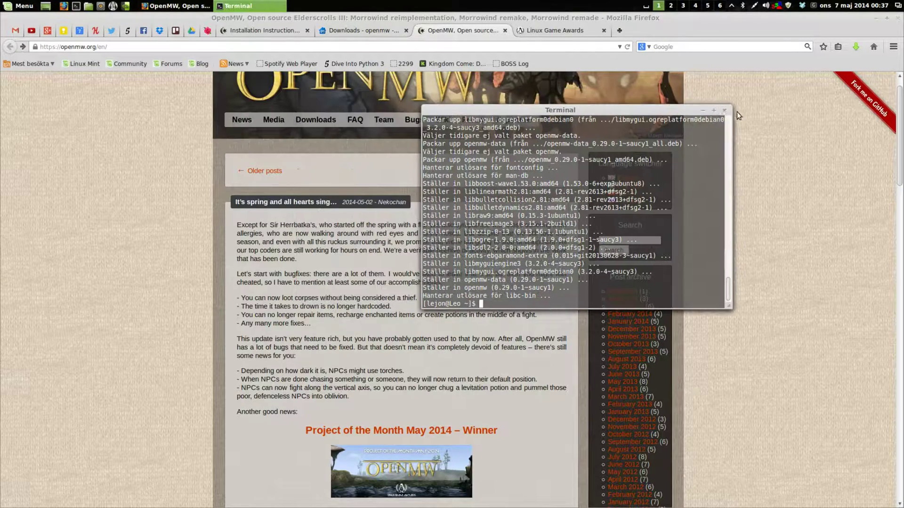
{"action": "left_click", "coordinate": [723, 104]}
{"action": "left_click", "coordinate": [345, 31]}
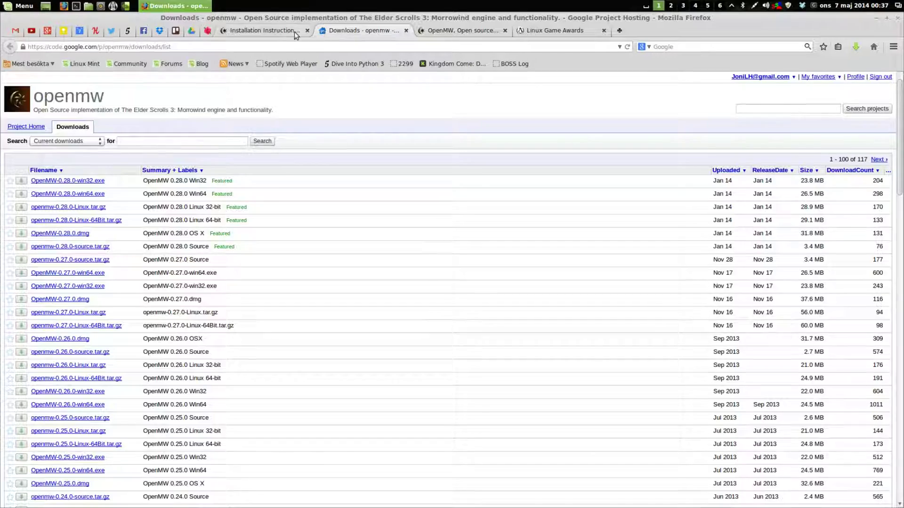
{"action": "left_click", "coordinate": [277, 32]}
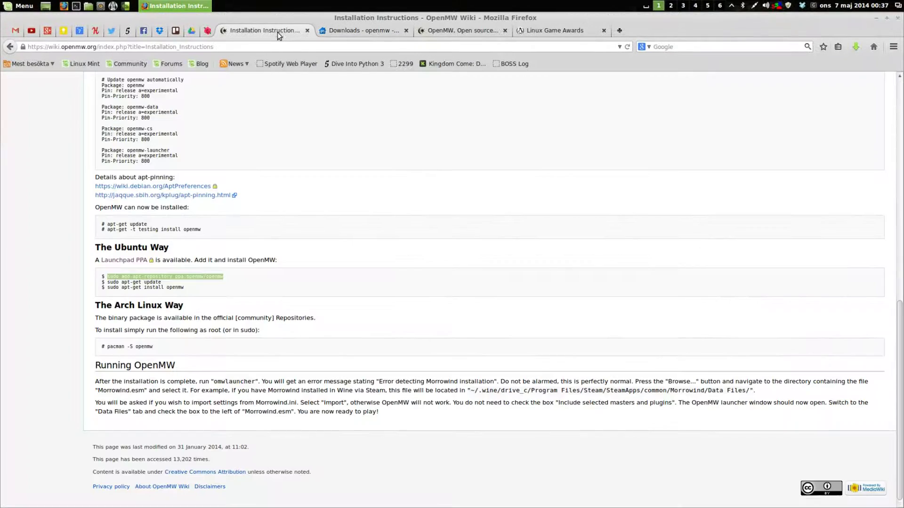
- Switch to workspace 2 to view the Nemo Games folder, then back to the wiki workspace
{"action": "left_click", "coordinate": [684, 6]}
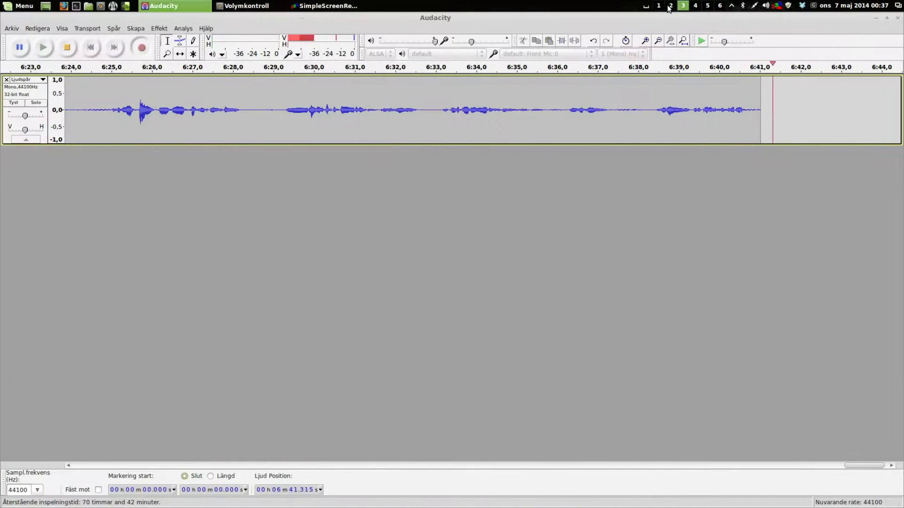
{"action": "left_click", "coordinate": [671, 6]}
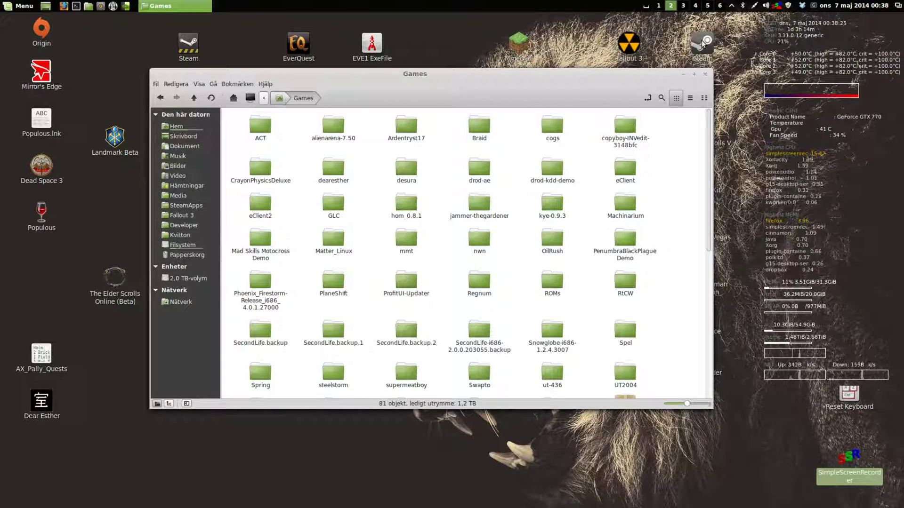
{"action": "left_click", "coordinate": [683, 5]}
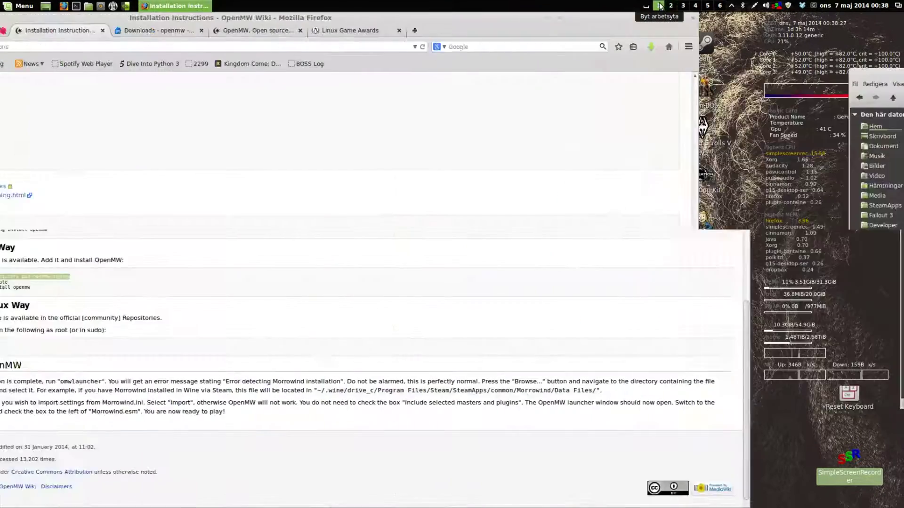
{"action": "left_click", "coordinate": [671, 6]}
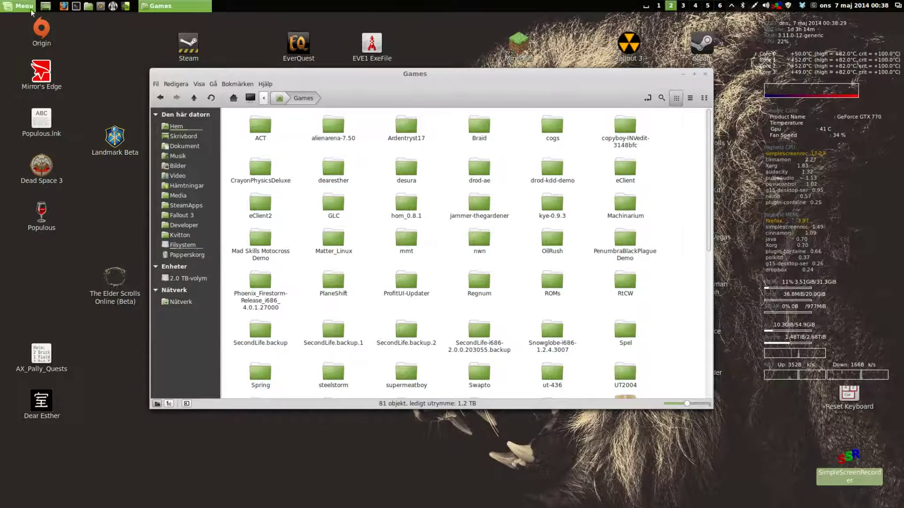
{"action": "left_click", "coordinate": [18, 5]}
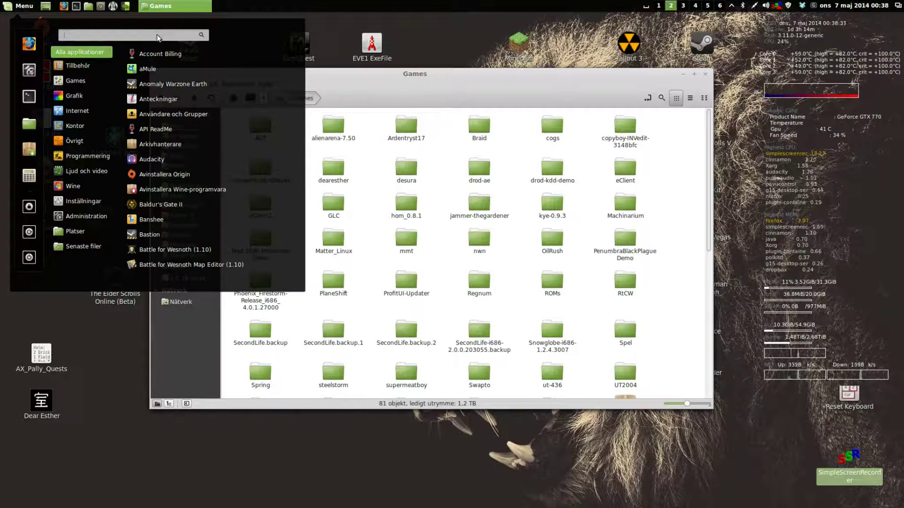
{"action": "type", "text": "op"}
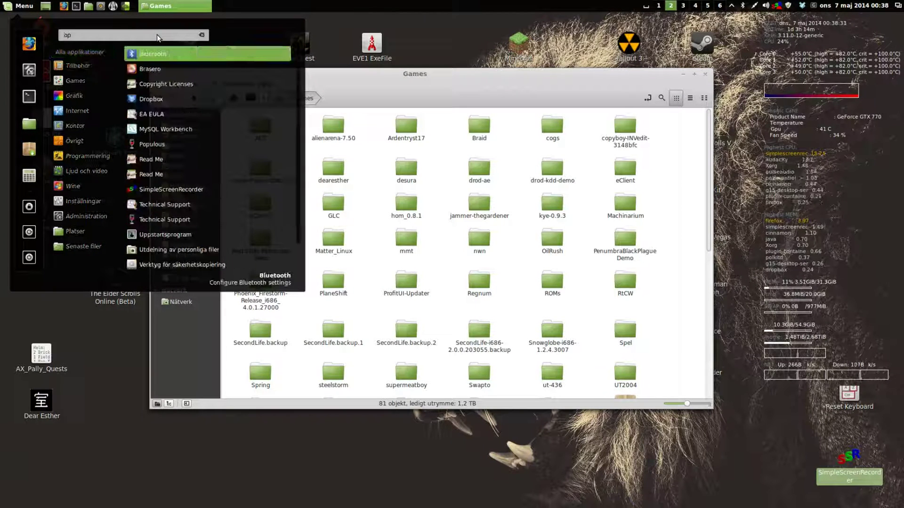
{"action": "key", "text": "BackSpace"}
{"action": "key", "text": "BackSpace"}
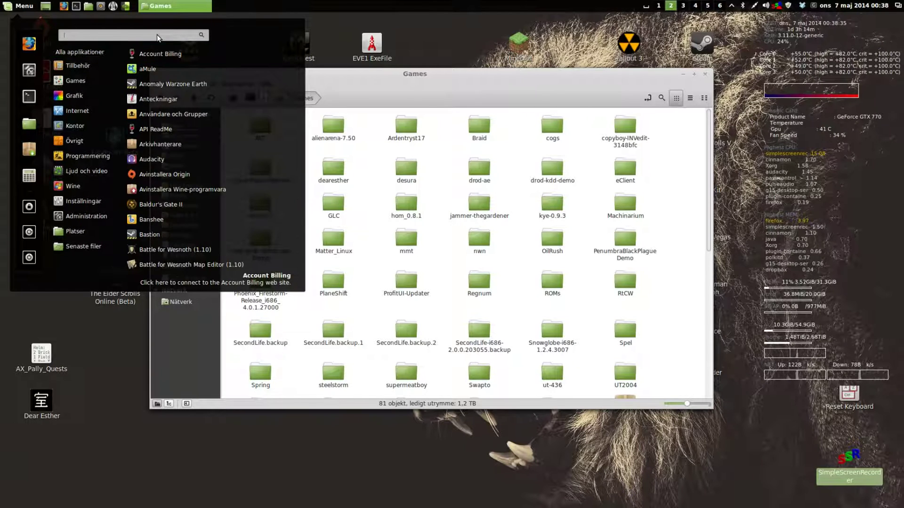
{"action": "type", "text": "open"}
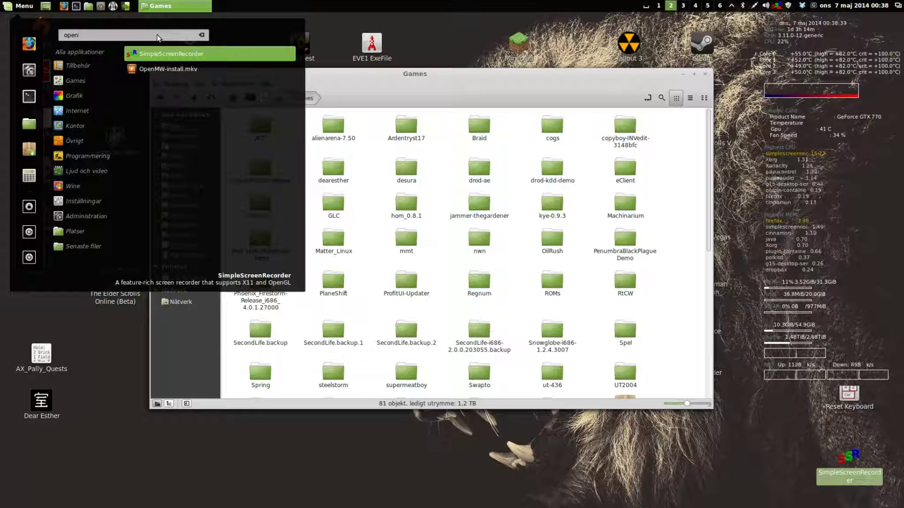
{"action": "key", "text": "BackSpace"}
{"action": "key", "text": "BackSpace"}
{"action": "key", "text": "BackSpace"}
{"action": "key", "text": "BackSpace"}
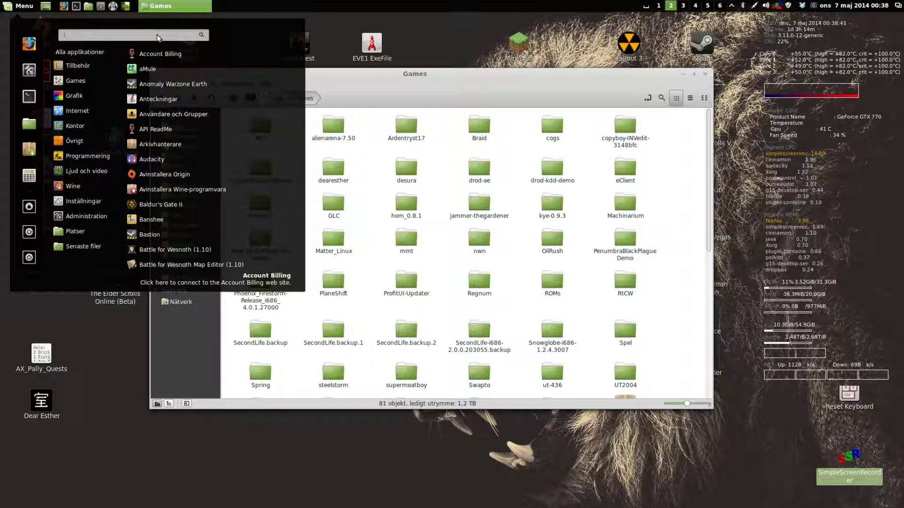
{"action": "left_click", "coordinate": [446, 36]}
- Open a new terminal and run 'openmw', which aborts because no content file is given
{"action": "left_click", "coordinate": [75, 6]}
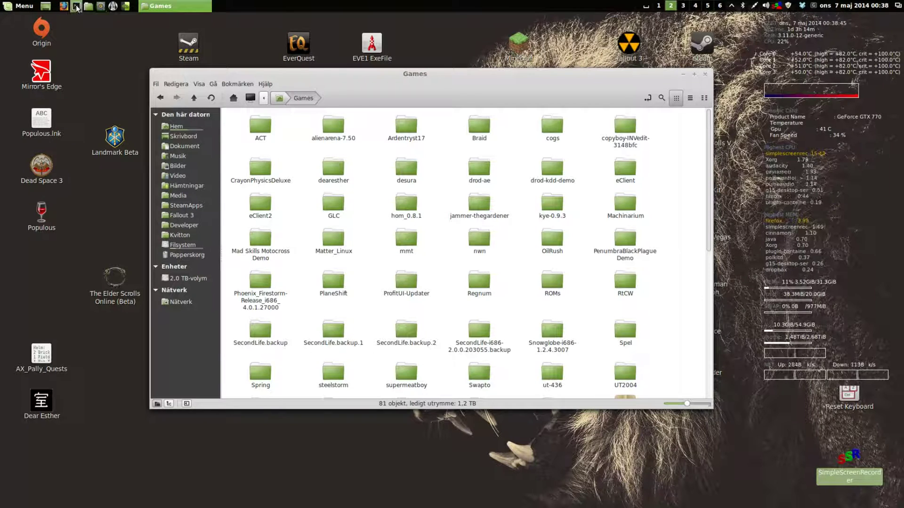
{"action": "type", "text": "openmw"}
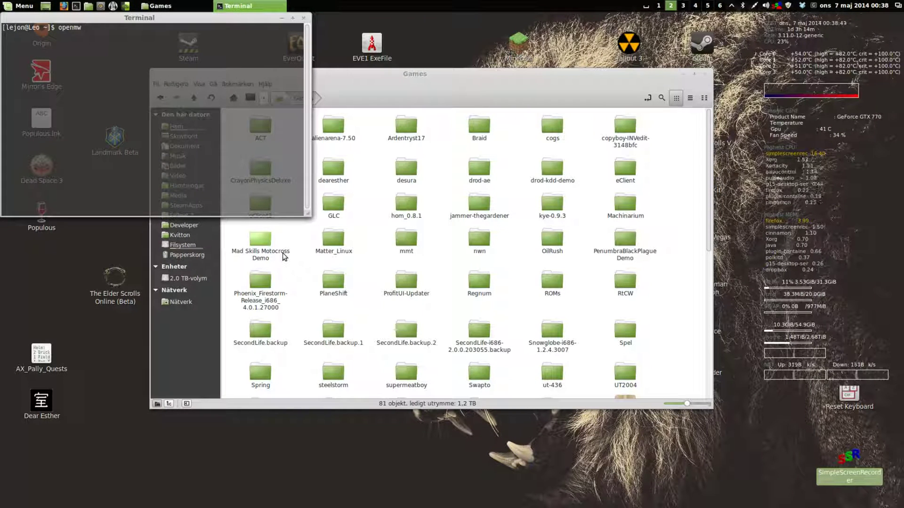
{"action": "key", "text": "Return"}
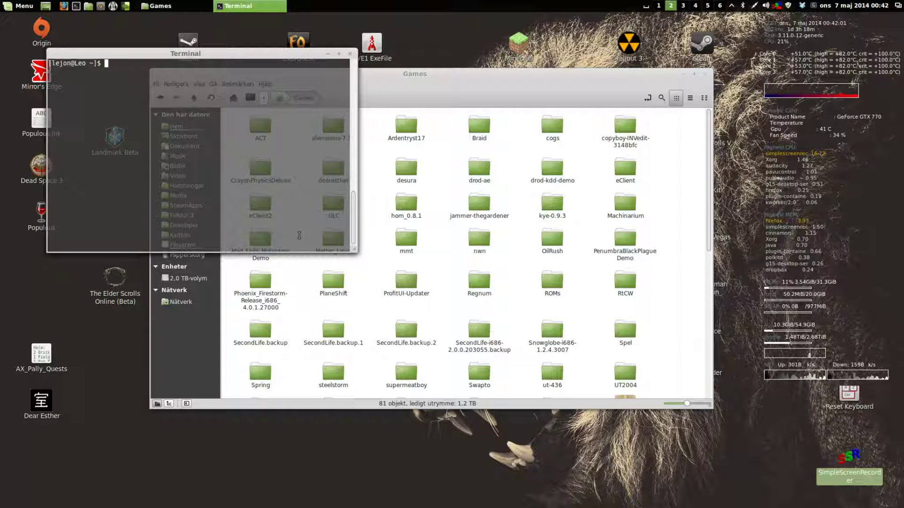
- Install openmw-launcher 0.29.0 with 'sudo apt-get install openmw-launcher'
{"action": "type", "text": "sudo ap"}
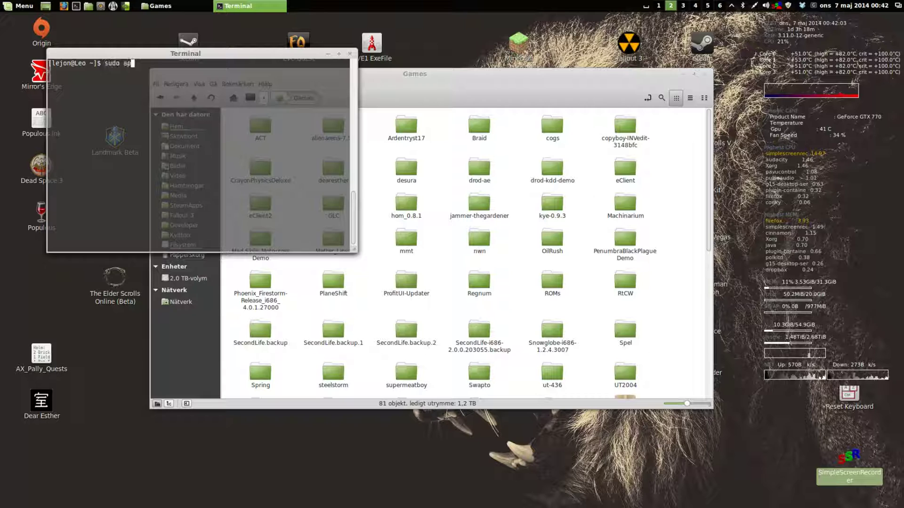
{"action": "type", "text": "t-get"}
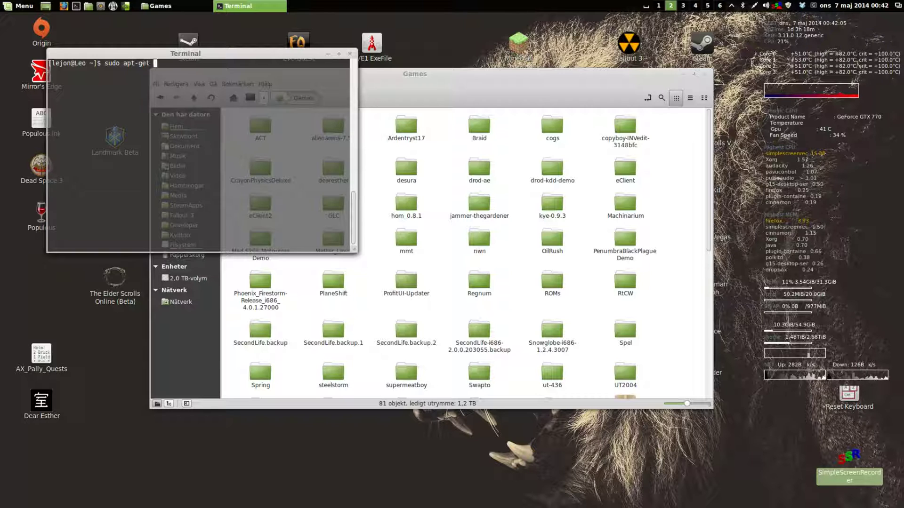
{"action": "type", "text": " openmw"}
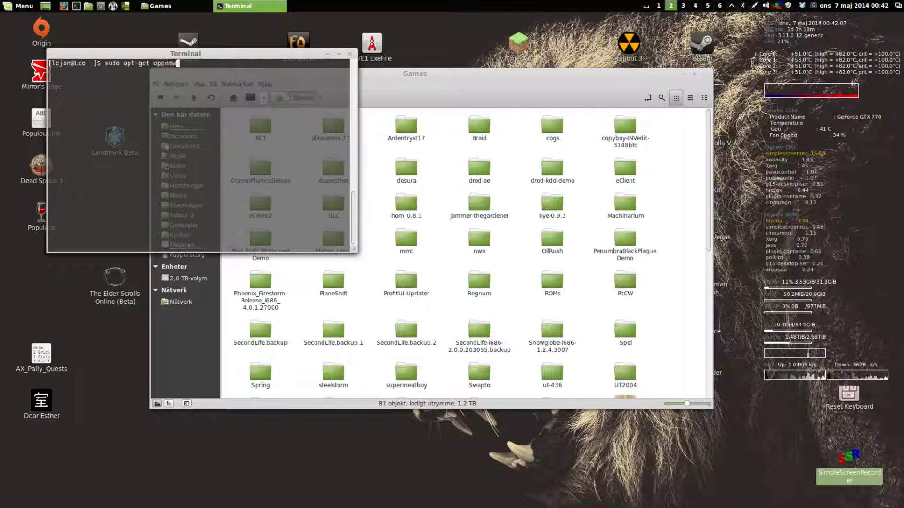
{"action": "type", "text": "-launcher"}
{"action": "key", "text": "Return"}
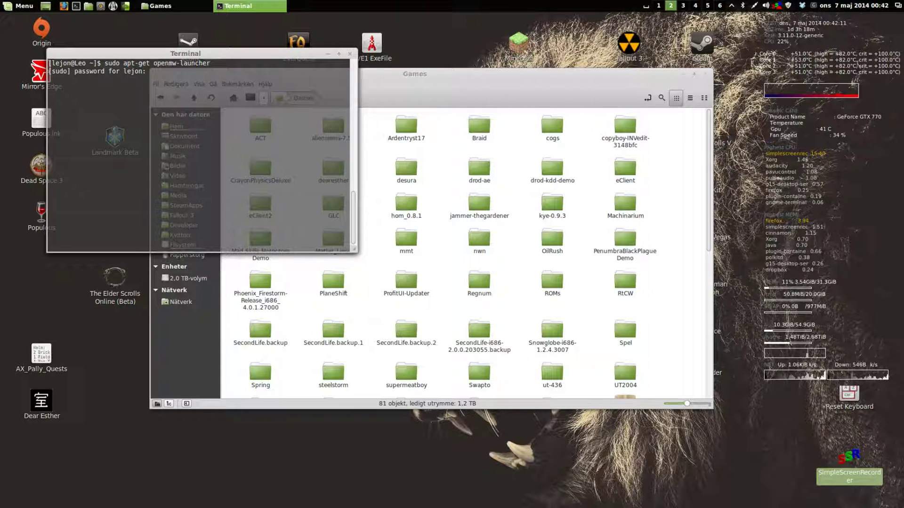
{"action": "key", "text": "Return"}
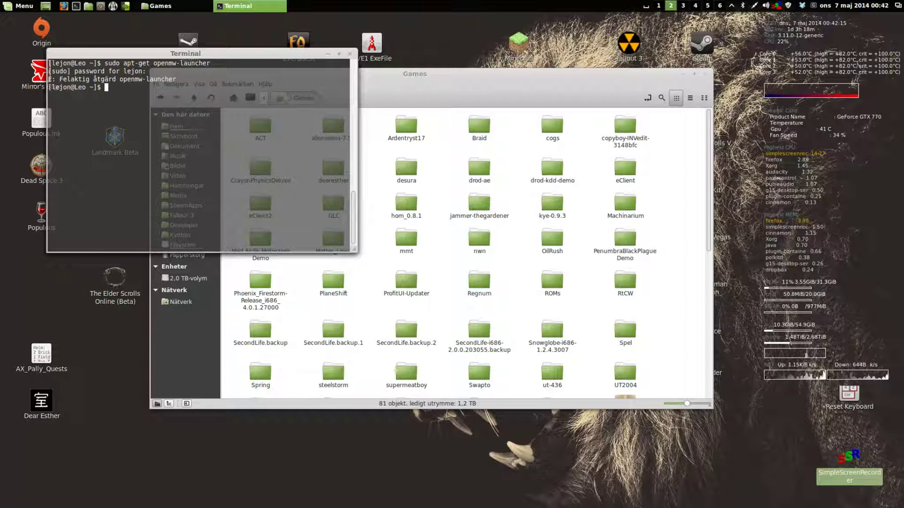
{"action": "key", "text": "Up"}
{"action": "key", "text": "Left"}
{"action": "key", "text": "Left"}
{"action": "key", "text": "Left"}
{"action": "key", "text": "Left"}
{"action": "key", "text": "Left"}
{"action": "key", "text": "Left"}
{"action": "key", "text": "Left"}
{"action": "key", "text": "Left"}
{"action": "key", "text": "Left"}
{"action": "key", "text": "Left"}
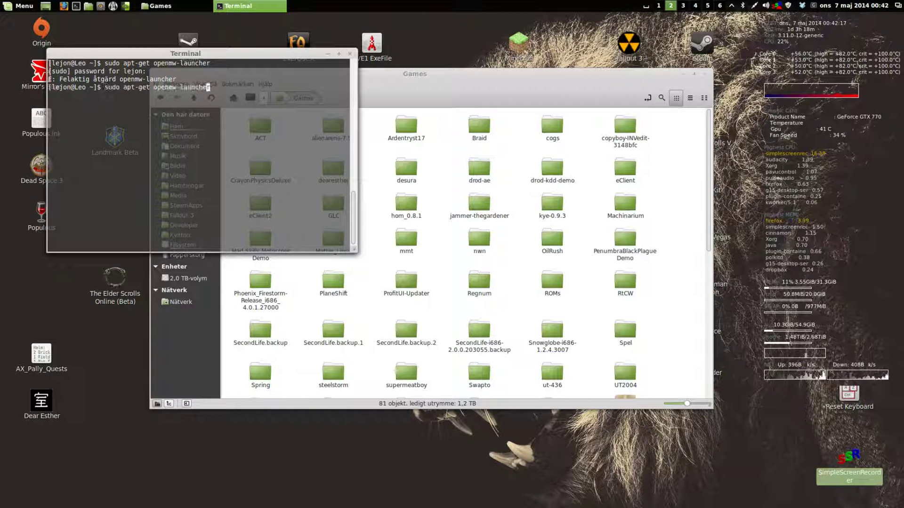
{"action": "key", "text": "Left"}
{"action": "key", "text": "Left"}
{"action": "key", "text": "Left"}
{"action": "key", "text": "Left"}
{"action": "key", "text": "Left"}
{"action": "type", "text": "instal"}
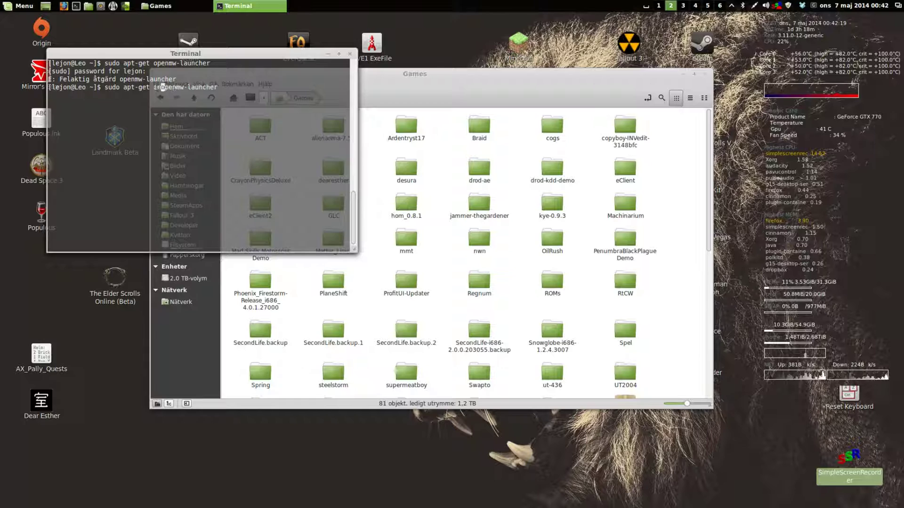
{"action": "type", "text": "l"}
{"action": "key", "text": "Return"}
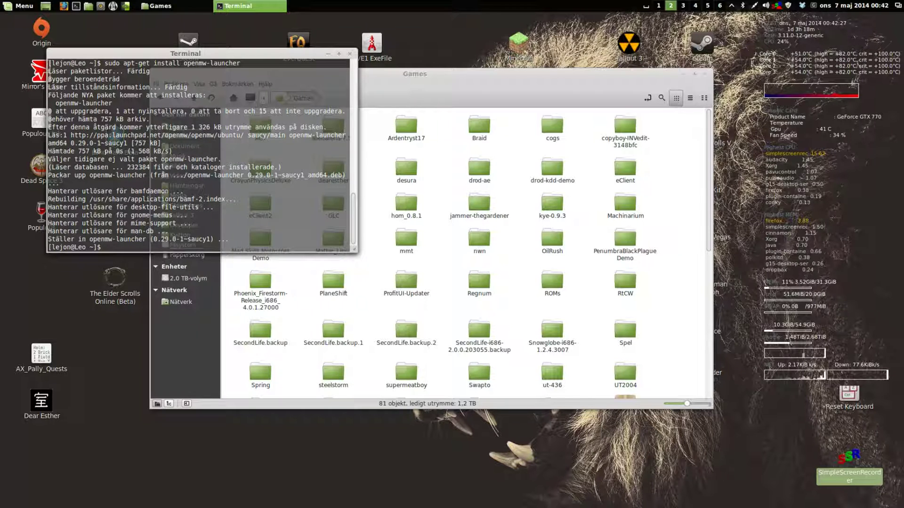
- Start the OpenMW launcher with the 'omwlauncher' command
{"action": "type", "text": "ope"}
{"action": "key", "text": "BackSpace"}
{"action": "key", "text": "BackSpace"}
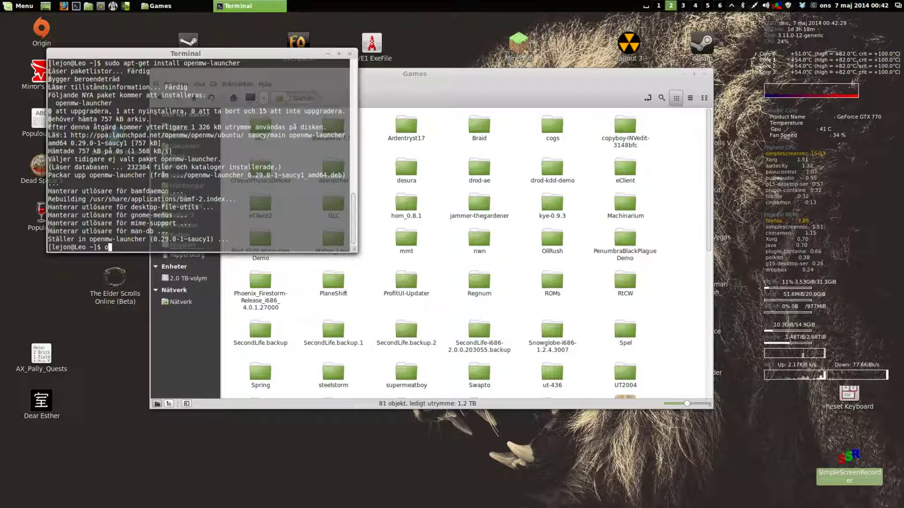
{"action": "type", "text": "mwlauncher"}
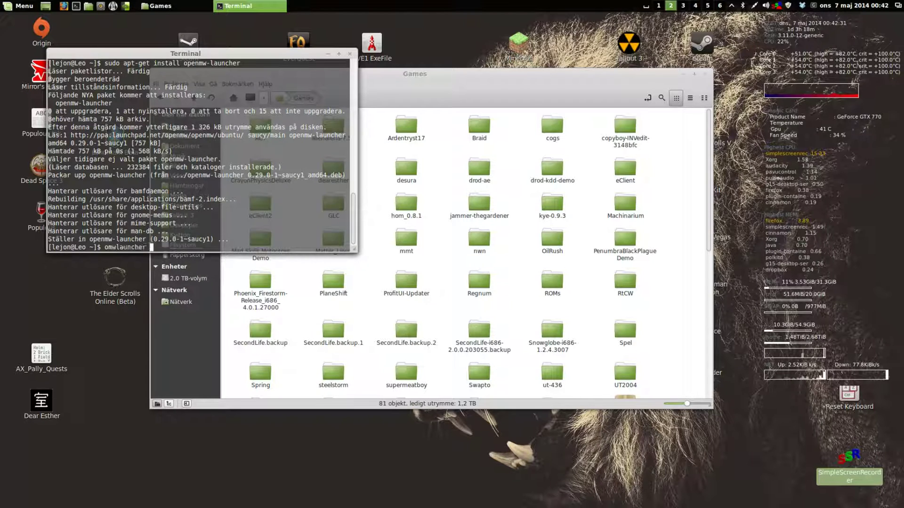
{"action": "key", "text": "Return"}
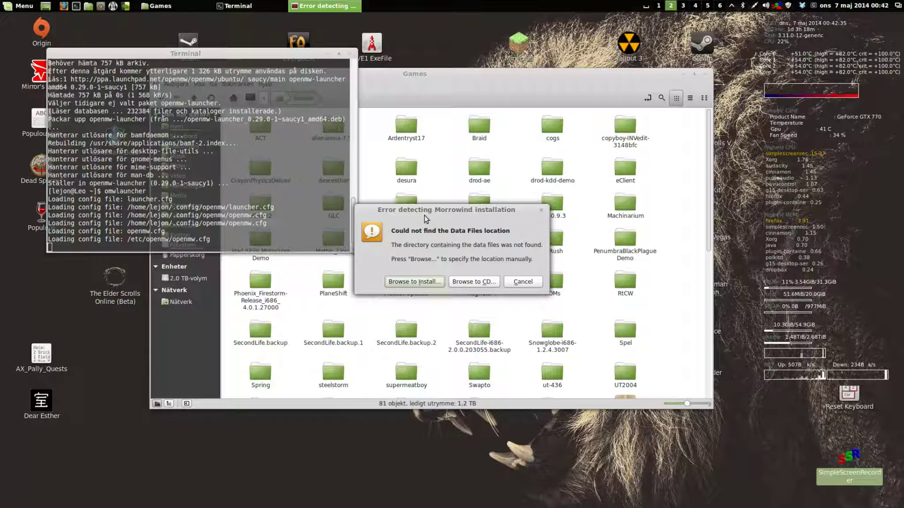
- Move the Data Files warning aside and use 'Browse to Install...' to open the Select master file dialog
{"action": "left_click_drag", "start_coordinate": [429, 215], "coordinate": [391, 199]}
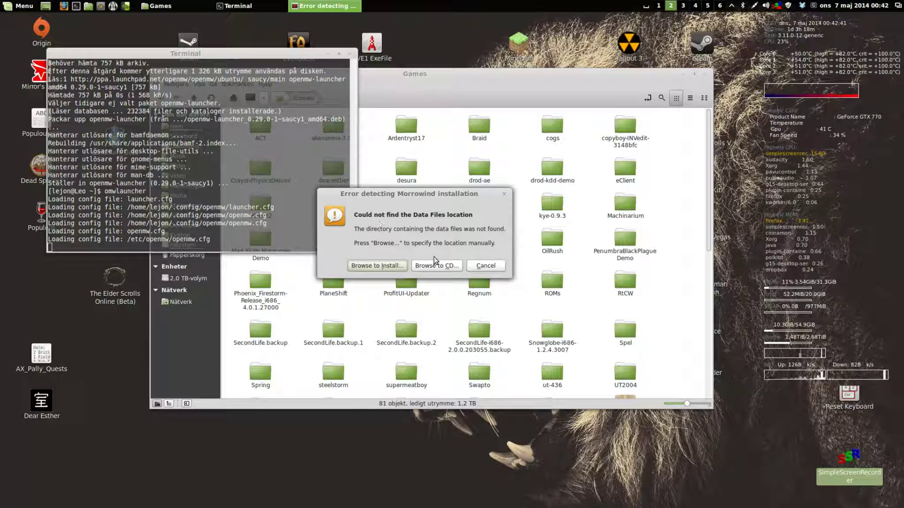
{"action": "left_click", "coordinate": [367, 267]}
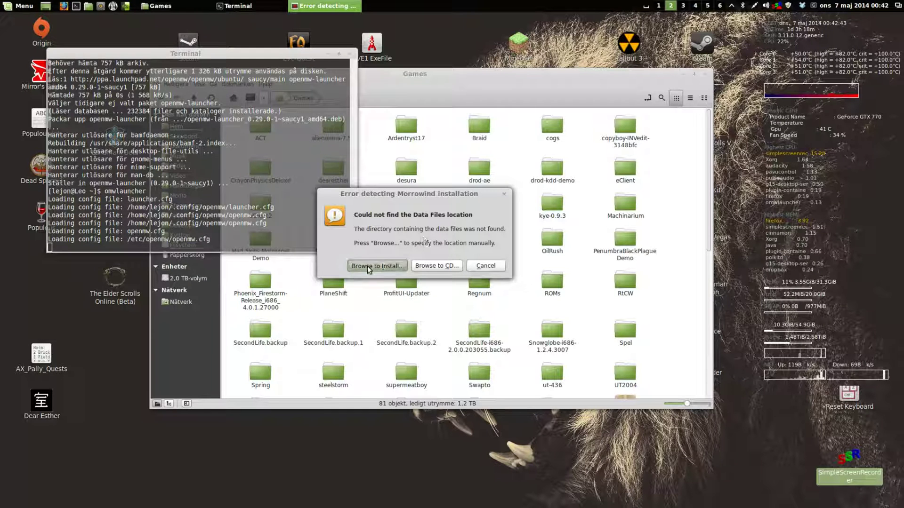
{"action": "scroll", "coordinate": [331, 275], "scroll_direction": "down", "scroll_amount": 1}
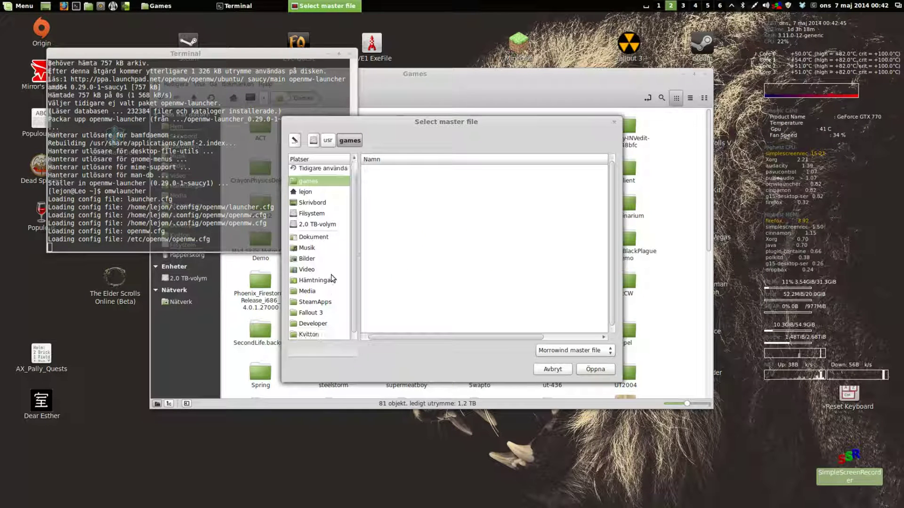
- Select Morrowind.esm from SteamApps > common > Morrowind > Data Files as the master file
{"action": "left_click", "coordinate": [325, 303]}
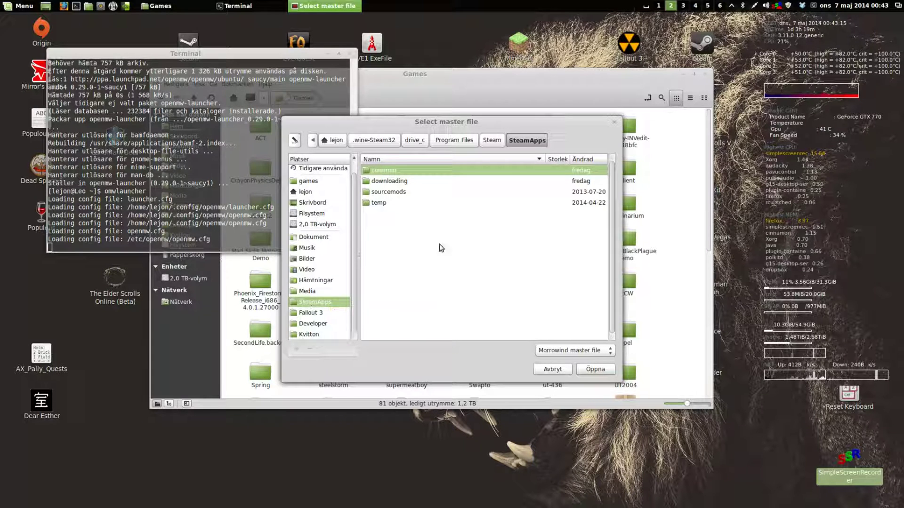
{"action": "double_click", "coordinate": [389, 170]}
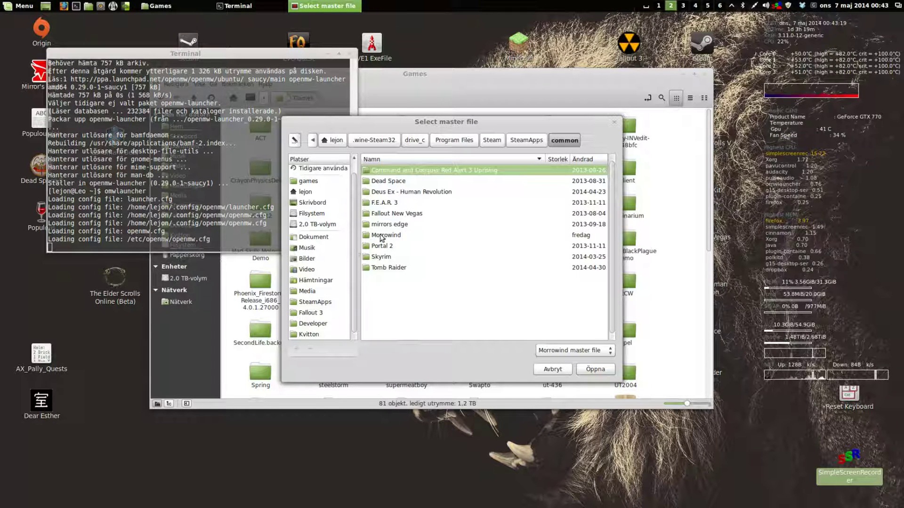
{"action": "double_click", "coordinate": [381, 235]}
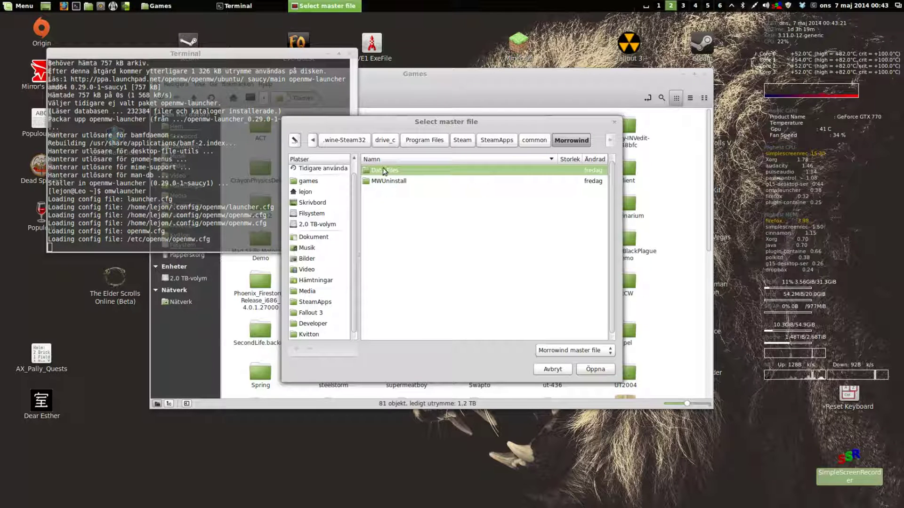
{"action": "double_click", "coordinate": [382, 170]}
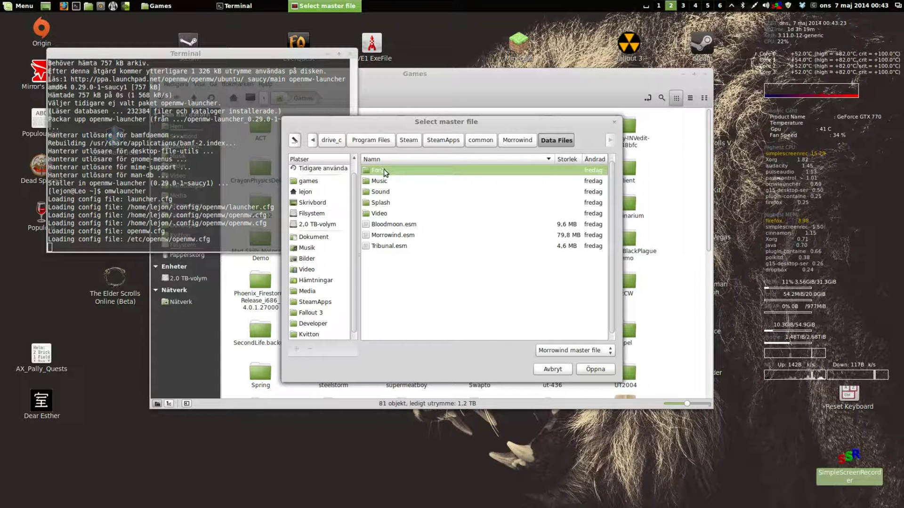
{"action": "left_click", "coordinate": [595, 369]}
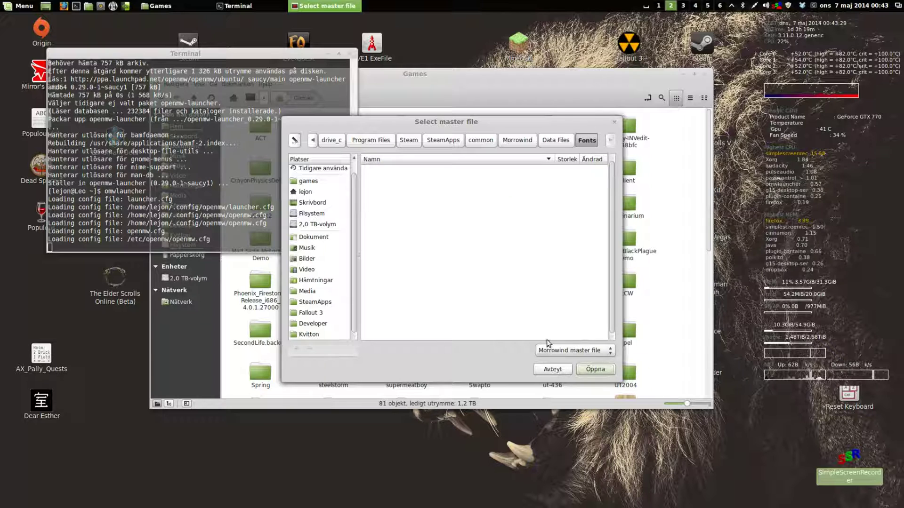
{"action": "left_click", "coordinate": [557, 139]}
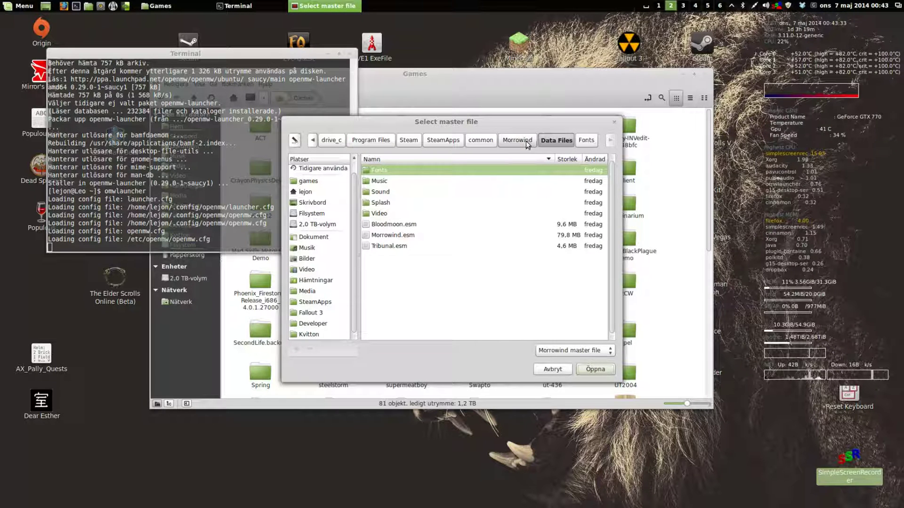
{"action": "left_click", "coordinate": [412, 235]}
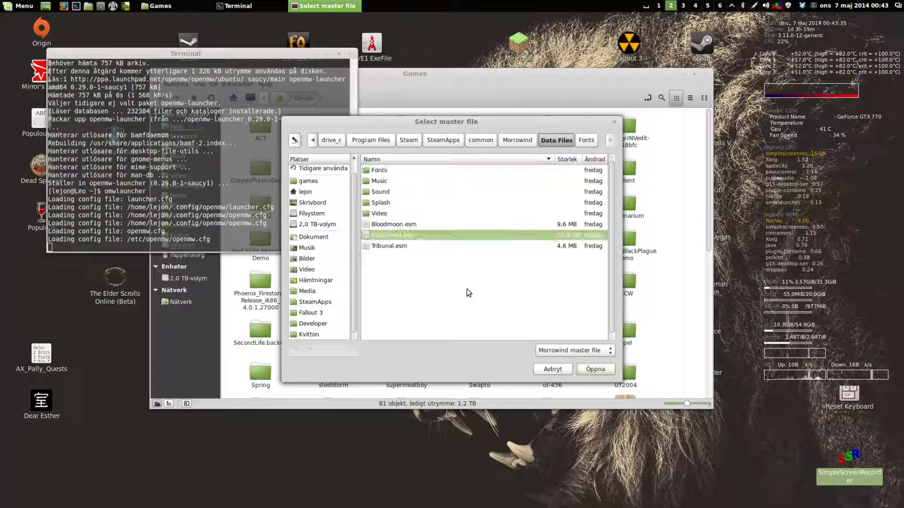
{"action": "left_click", "coordinate": [595, 370]}
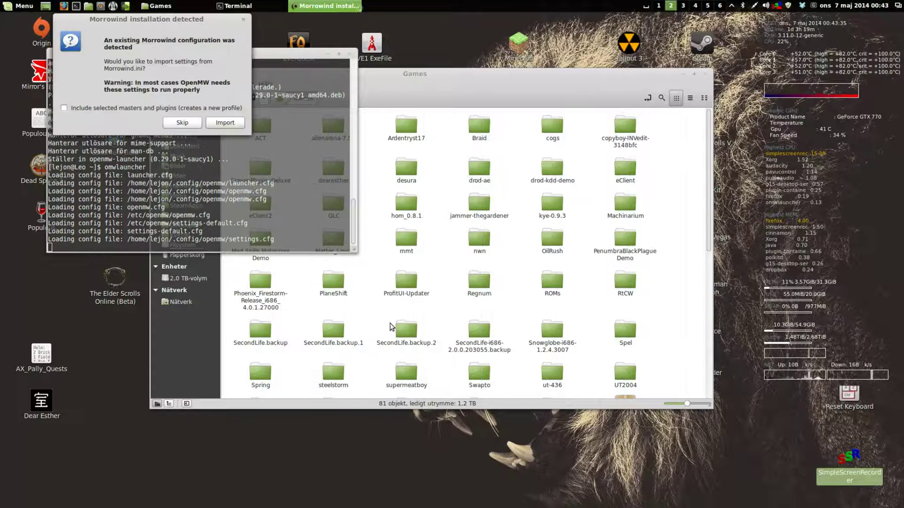
- Import the detected Morrowind.ini settings, then view the launcher's Graphics page
{"action": "left_click", "coordinate": [221, 123]}
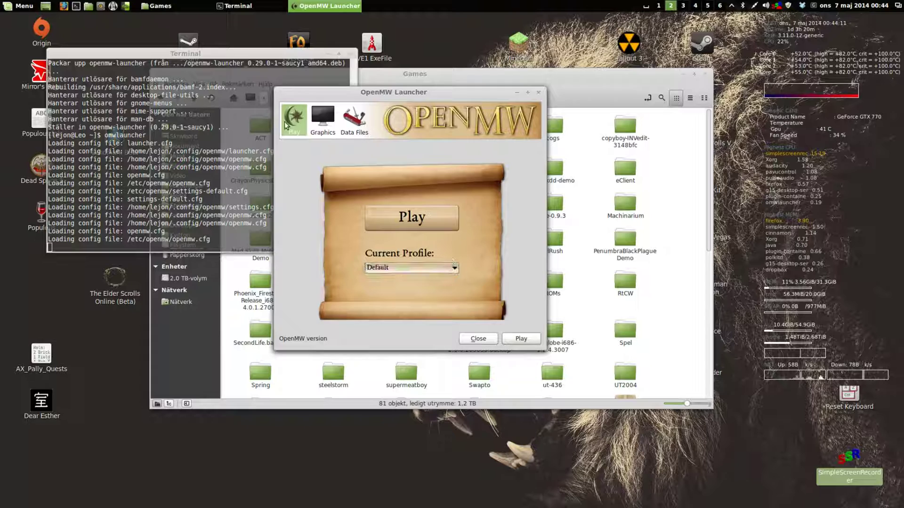
{"action": "left_click", "coordinate": [323, 119]}
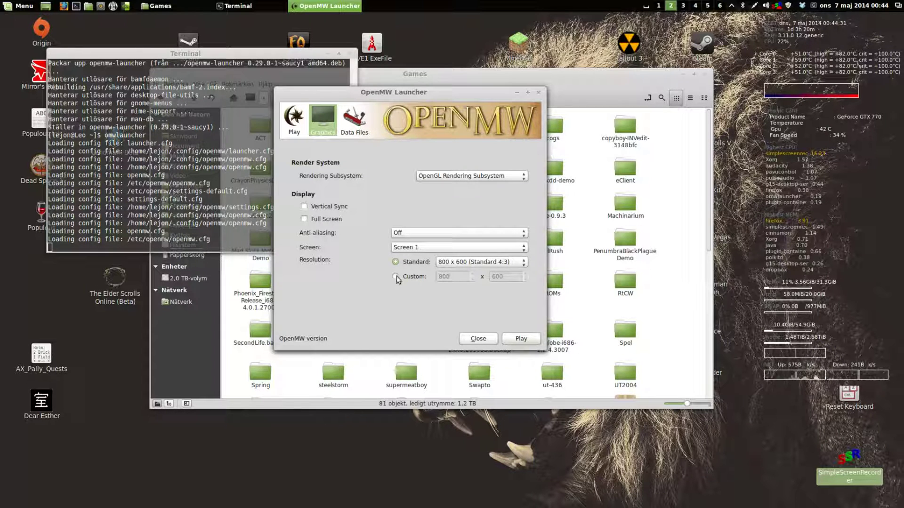
- Set the resolution to 1920 x 1080 in full-screen mode, then view the Data Files page
{"action": "left_click", "coordinate": [461, 263]}
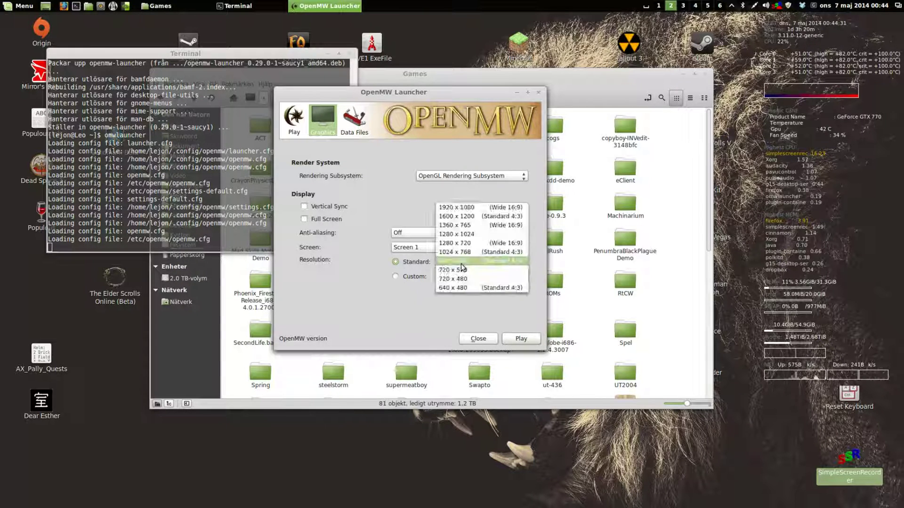
{"action": "left_click", "coordinate": [480, 208]}
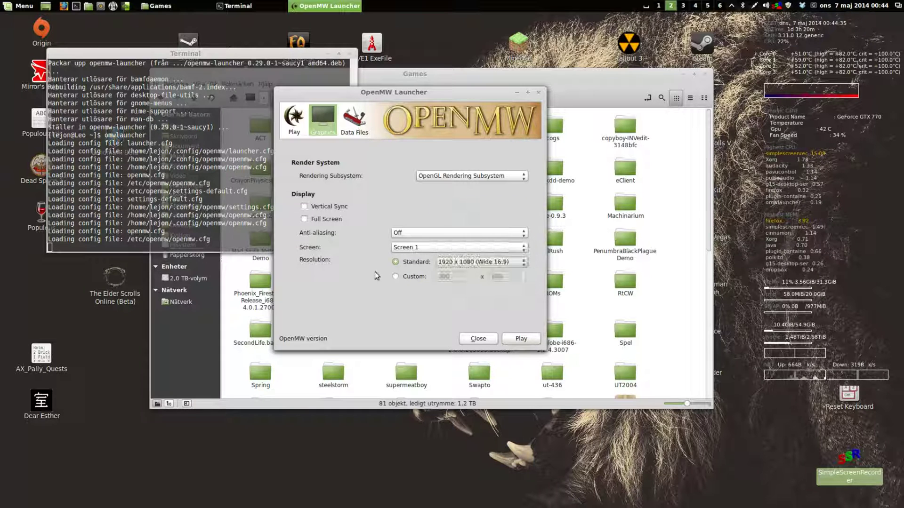
{"action": "left_click", "coordinate": [315, 217]}
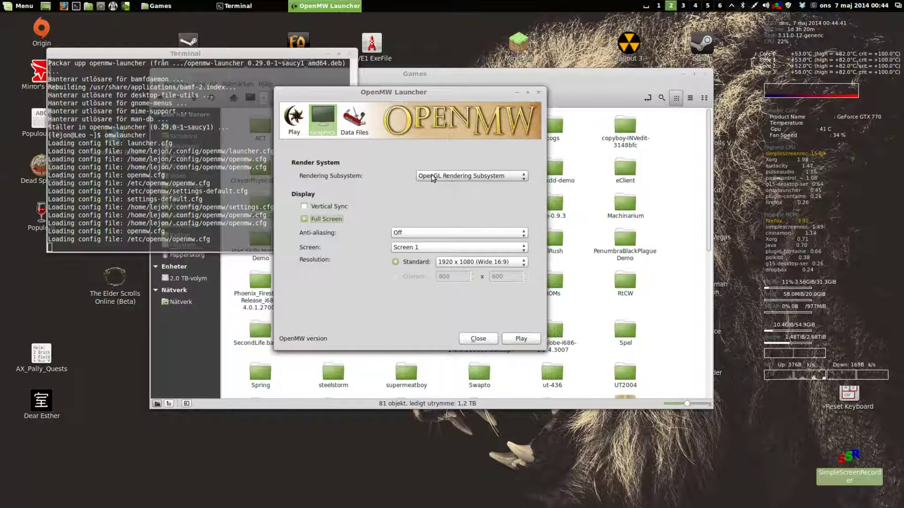
{"action": "left_click", "coordinate": [361, 120]}
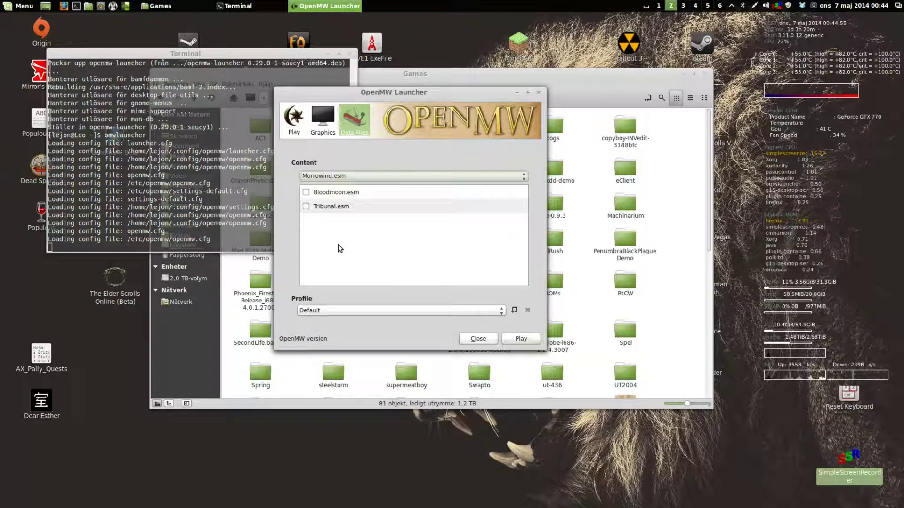
- Keep the Default profile and start Morrowind from the launcher
{"action": "left_click", "coordinate": [501, 313]}
{"action": "left_click", "coordinate": [500, 311]}
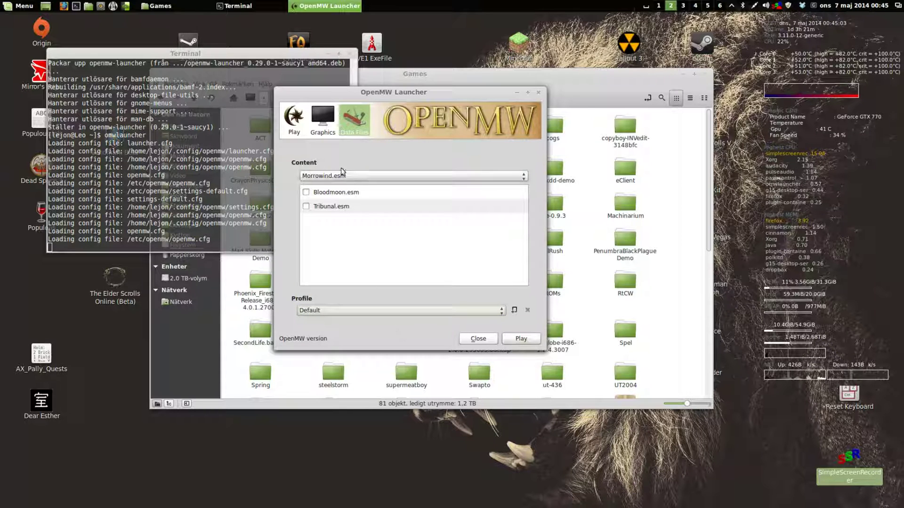
{"action": "left_click", "coordinate": [313, 122]}
{"action": "left_click", "coordinate": [302, 121]}
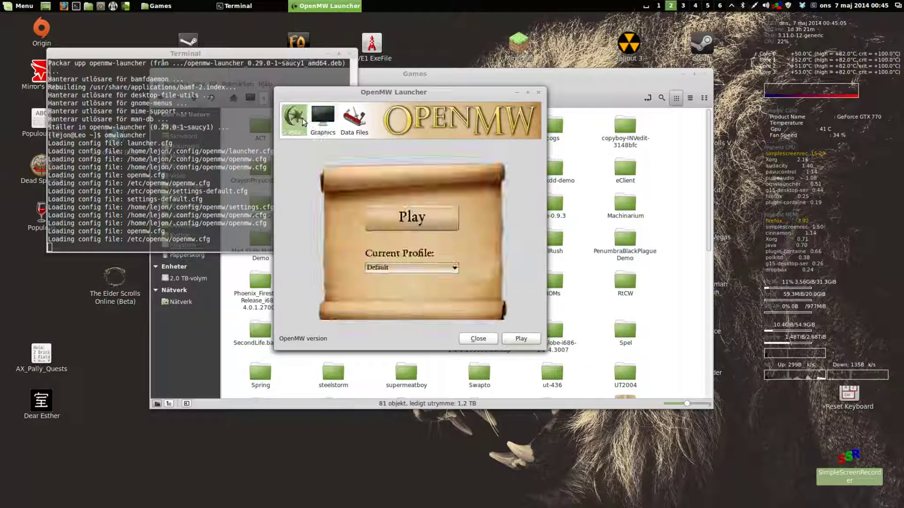
{"action": "left_click", "coordinate": [349, 122]}
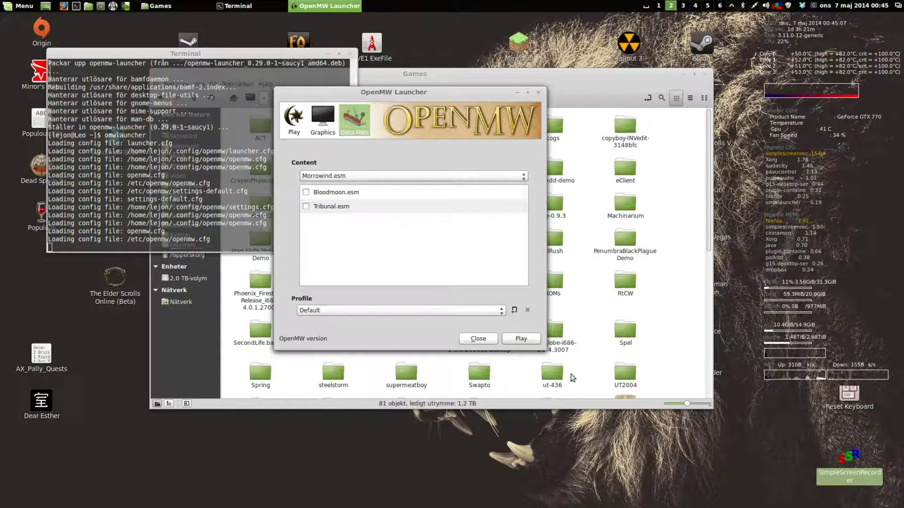
{"action": "left_click", "coordinate": [521, 339]}
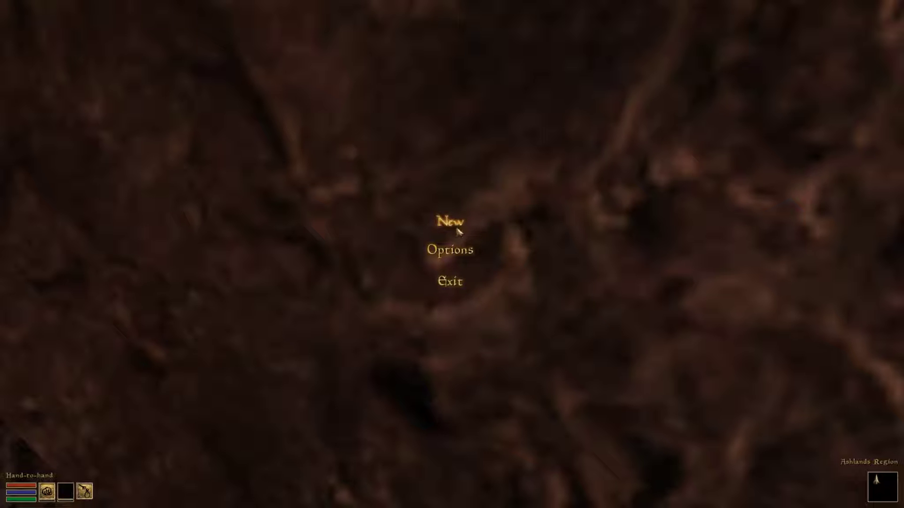
{"action": "left_click", "coordinate": [453, 251]}
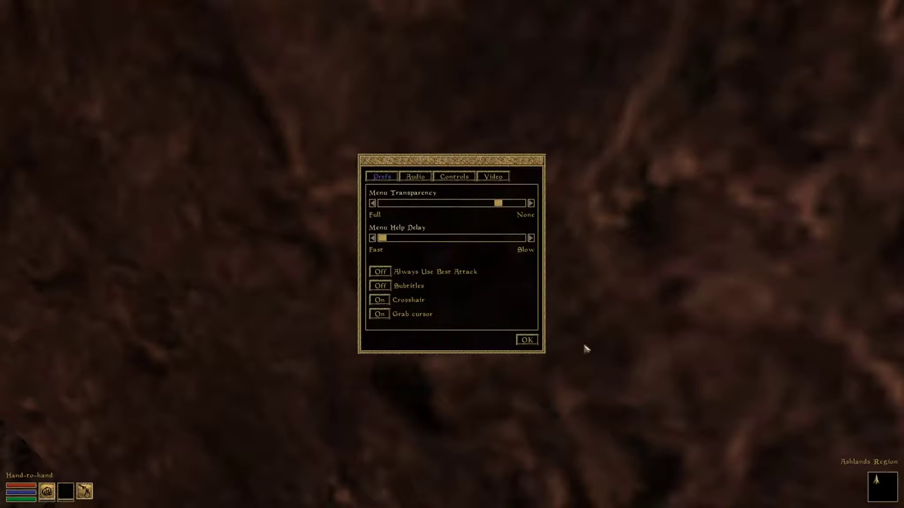
{"action": "left_click", "coordinate": [525, 340]}
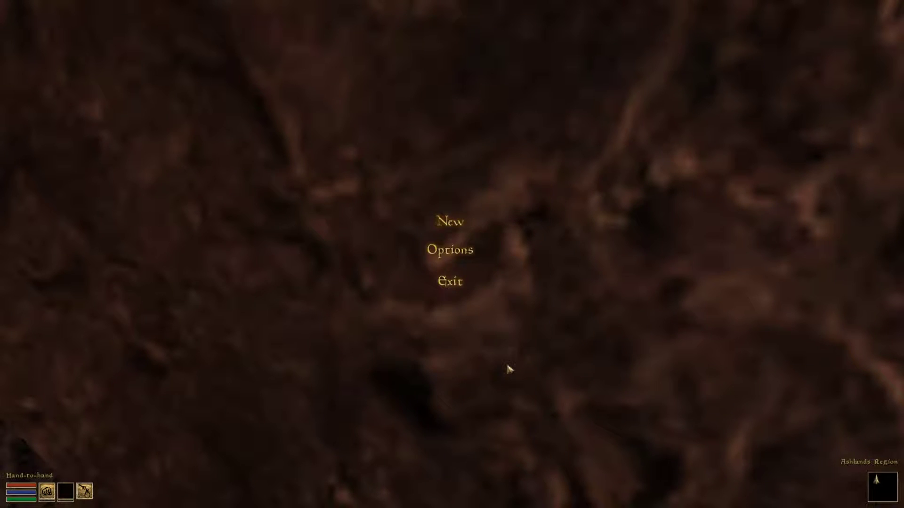